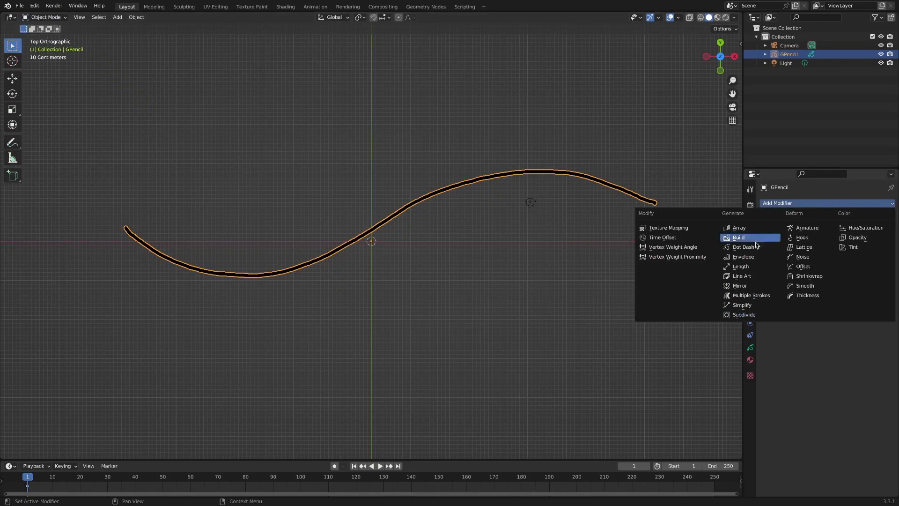
Add a Dot Dash modifier to the grease pencil stroke and set its segment's Dash to 55
left_click(743, 247)
left_click(881, 295)
left_click(881, 295)
left_click(880, 284)
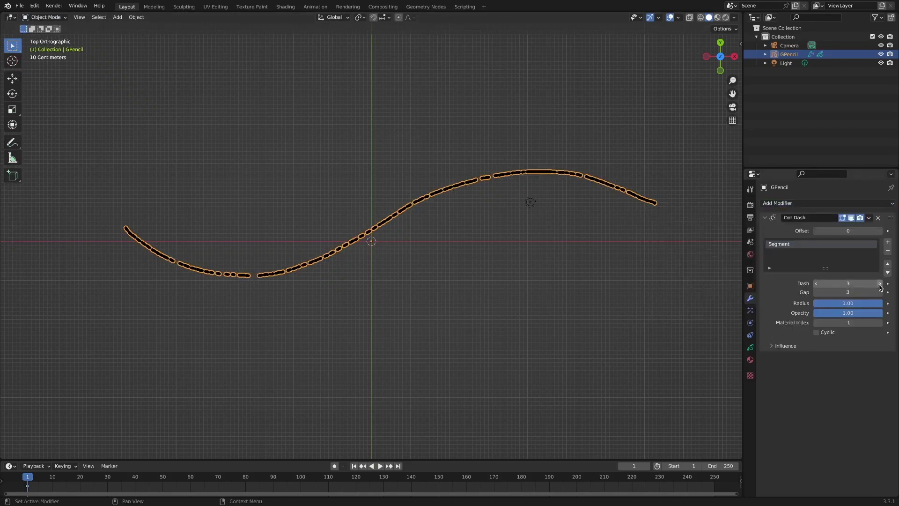
left_click(880, 284)
left_click(881, 284)
left_click_drag(837, 283, 850, 282)
Set the Dot Dash segment's Gap to 45 and its Dash to 39
left_click(882, 293)
left_click(882, 293)
left_click(882, 292)
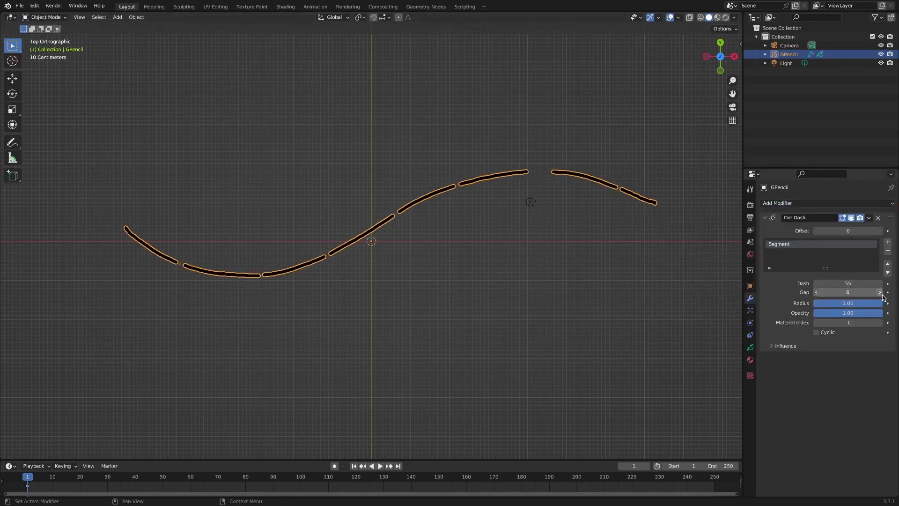
left_click(882, 293)
left_click(882, 293)
left_click(882, 293)
left_click(882, 293)
left_click(882, 293)
left_click(648, 297)
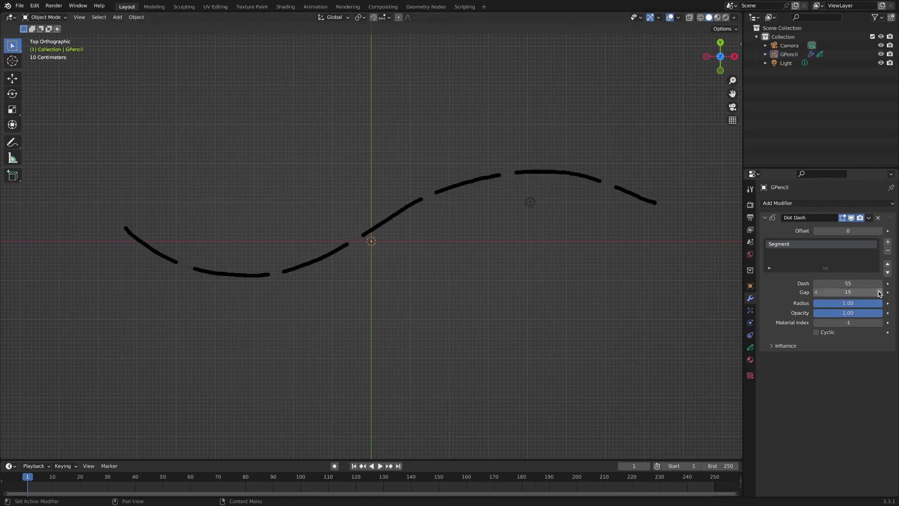
mouse_move(849, 294)
left_mouse_down()
mouse_move(862, 293)
mouse_move(846, 284)
left_mouse_up()
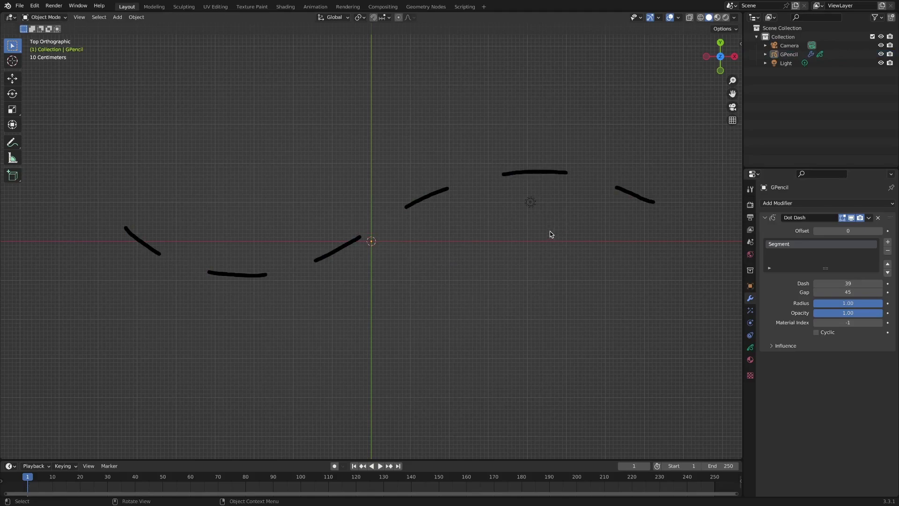
Add a Bezier curve object to the scene
middle_click_drag(479, 263, 476, 223, "shift")
scroll(444, 230, "down", 2)
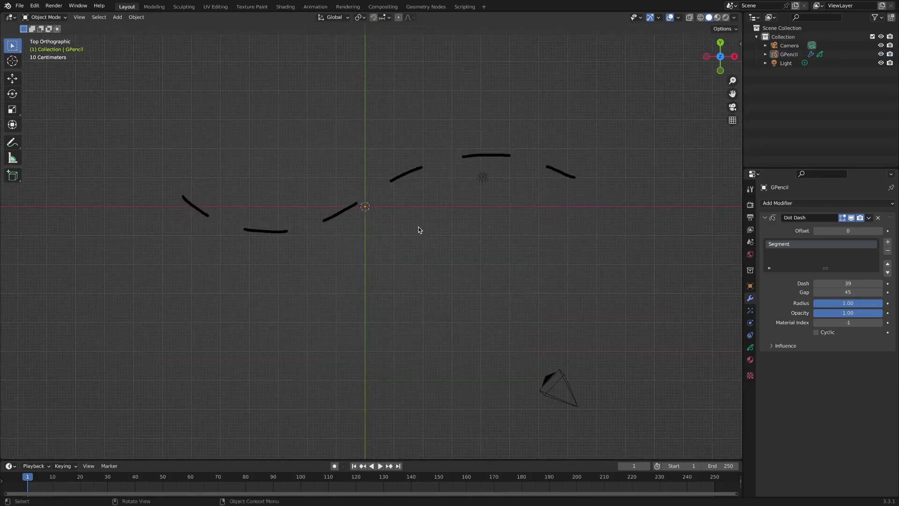
key("shift+a")
mouse_move(420, 223)
mouse_move(423, 177)
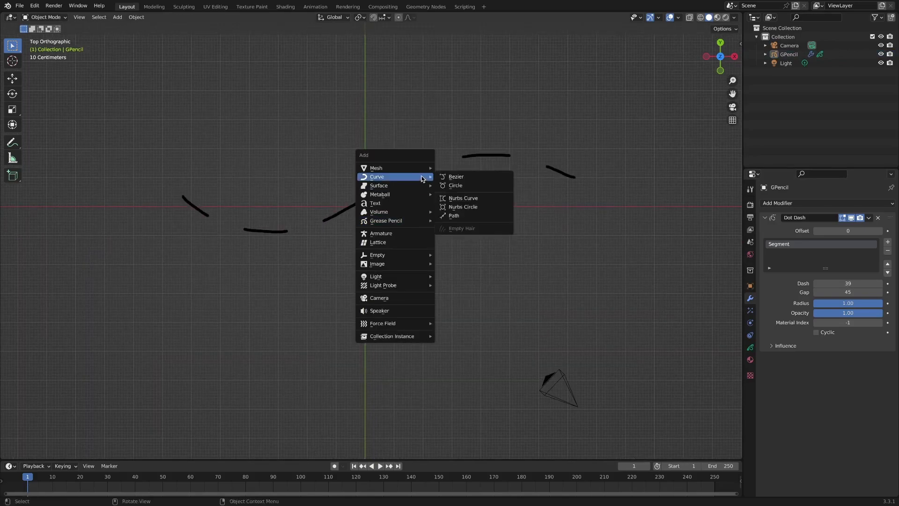
left_click(482, 180)
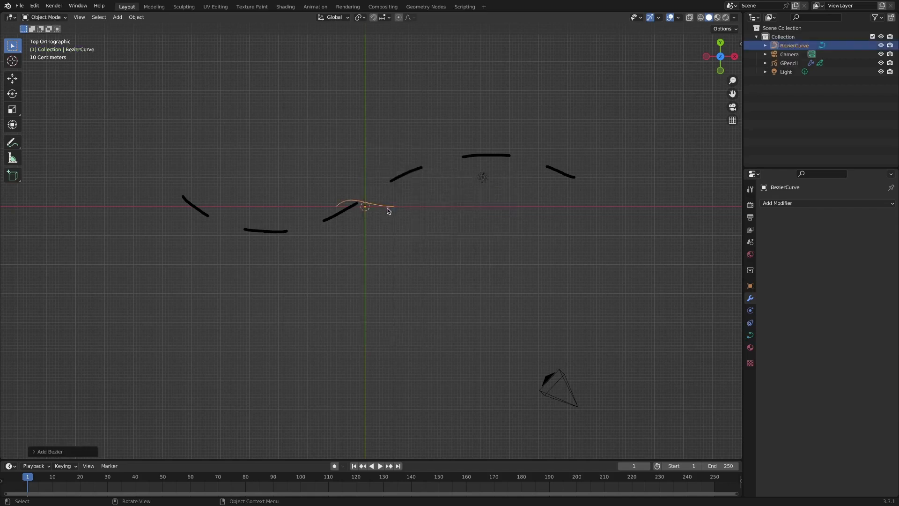
Move the Bezier curve below the dashed stroke and scale it up about 6.3 times
key("g")
left_click(403, 333)
key("s")
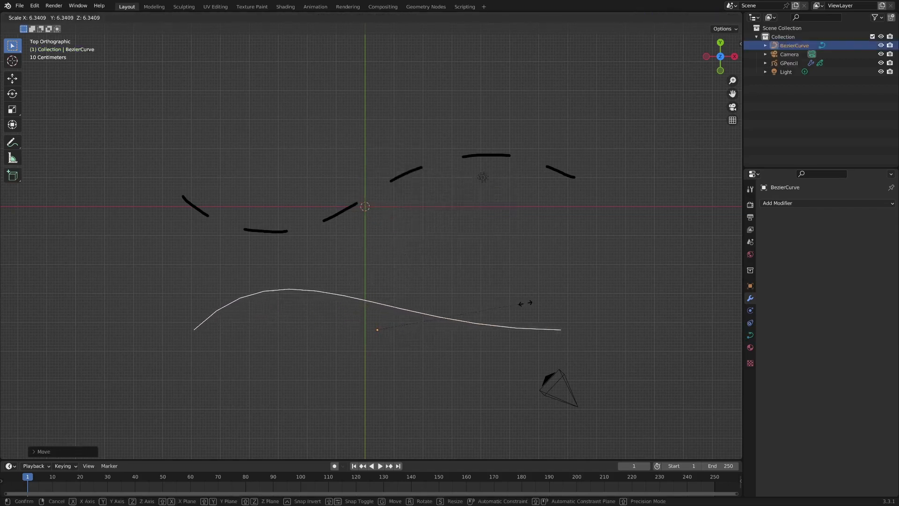
left_click(526, 300)
middle_click_drag(506, 279, 474, 234, "shift")
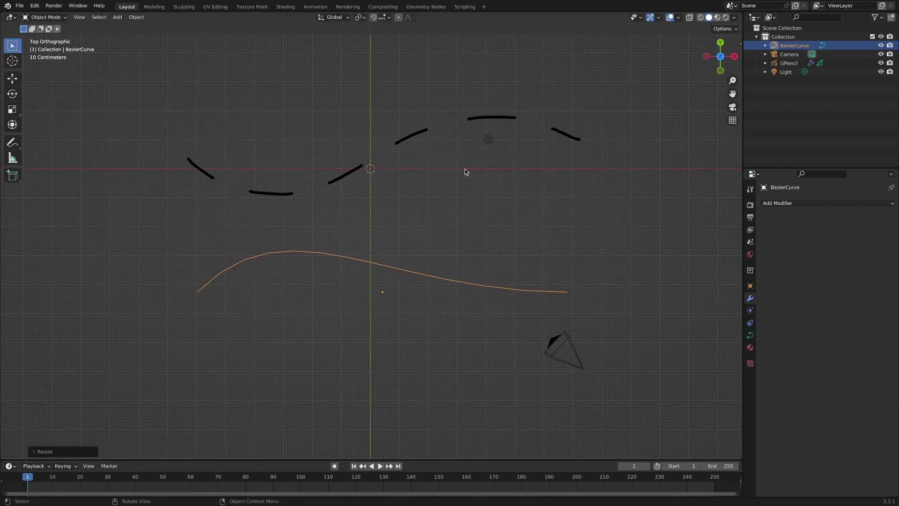
In the Geometry Nodes workspace, create a new geometry node tree for the Bezier curve
left_click(426, 6)
key("KP_7")
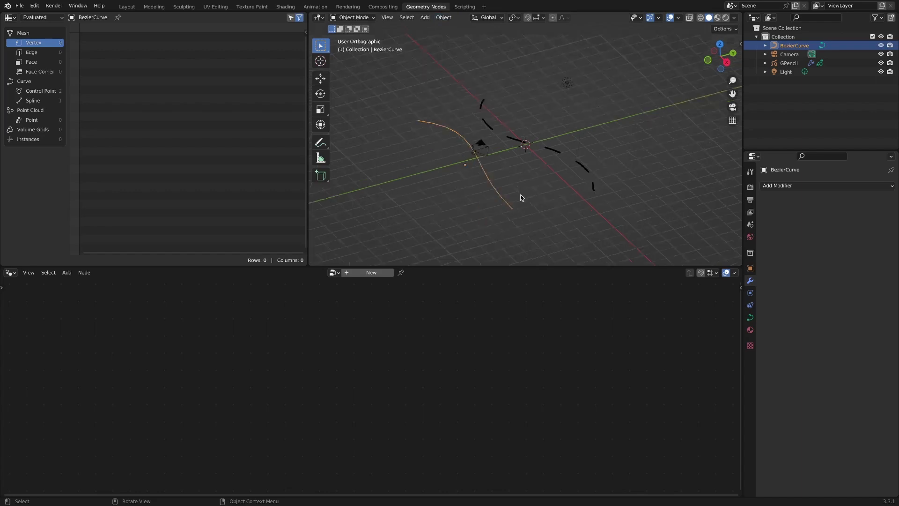
middle_click_drag(578, 194, 604, 174, "ctrl")
middle_click_drag(605, 173, 596, 127, "shift")
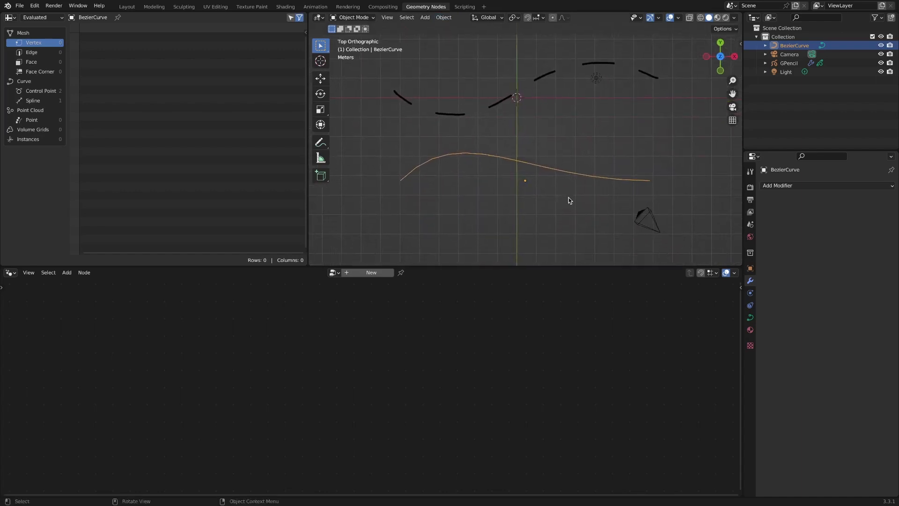
middle_click_drag(569, 198, 574, 188, "ctrl")
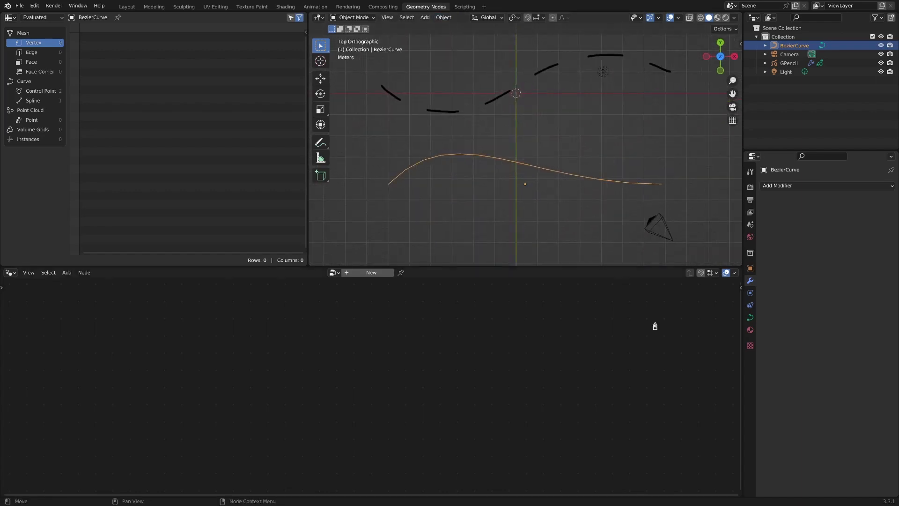
left_click(370, 274)
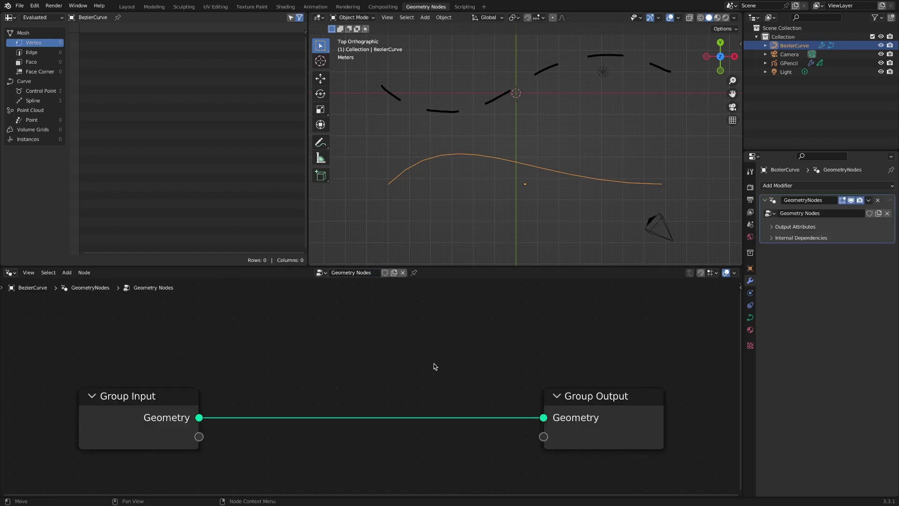
Insert a Resample Curve node between Group Input and Group Output, and space the nodes apart
mouse_move(431, 373)
middle_mouse_down("ctrl")
mouse_move(425, 363)
mouse_move(450, 337)
mouse_move(440, 376)
middle_mouse_up("ctrl")
middle_click_drag(434, 352, 443, 353)
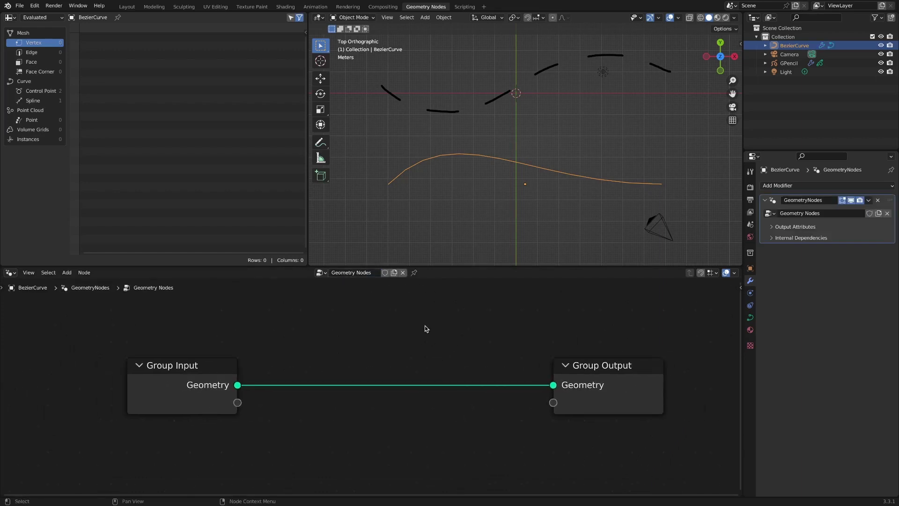
key("shift+a")
mouse_move(425, 328)
left_click(509, 148)
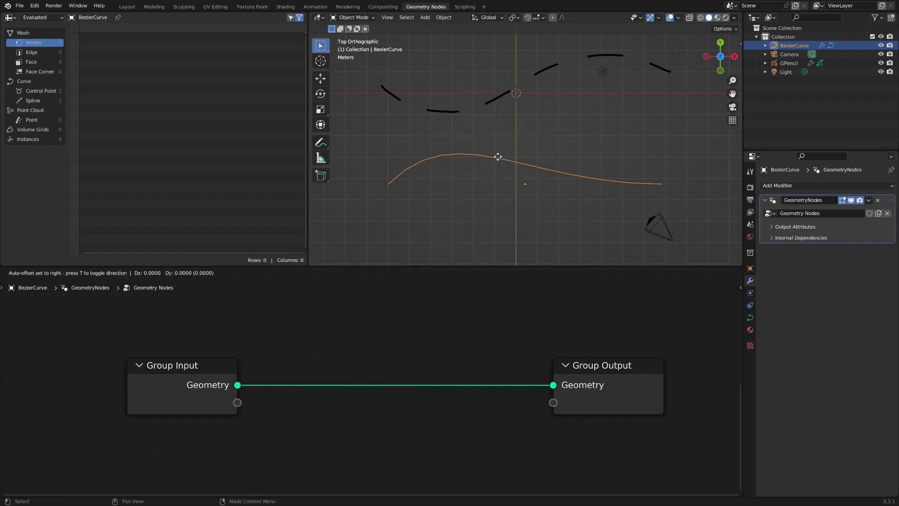
left_click(299, 334)
left_click_drag(211, 362, 160, 351)
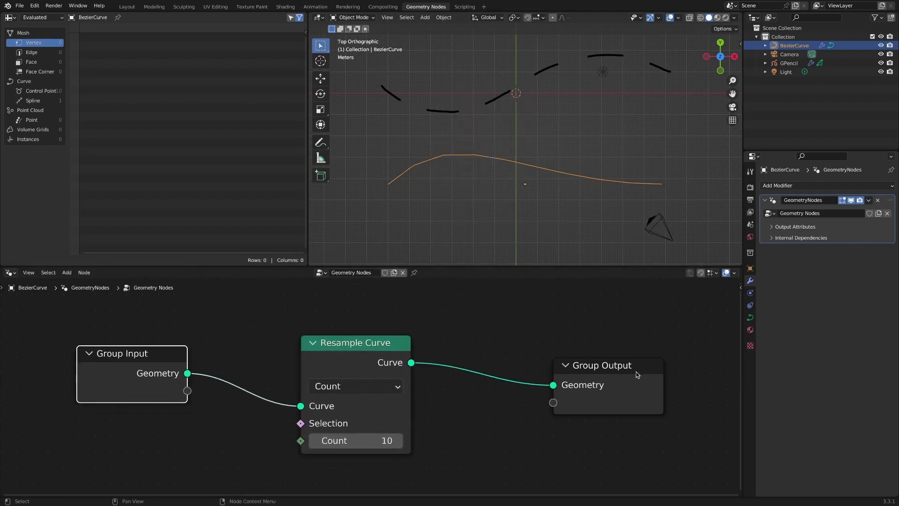
left_click_drag(636, 372, 713, 354)
left_click_drag(375, 347, 328, 342)
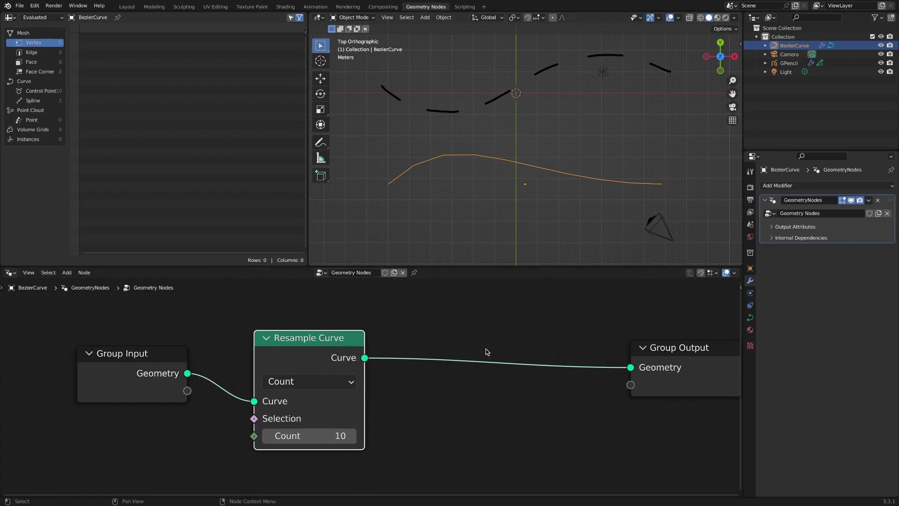
left_click(516, 312)
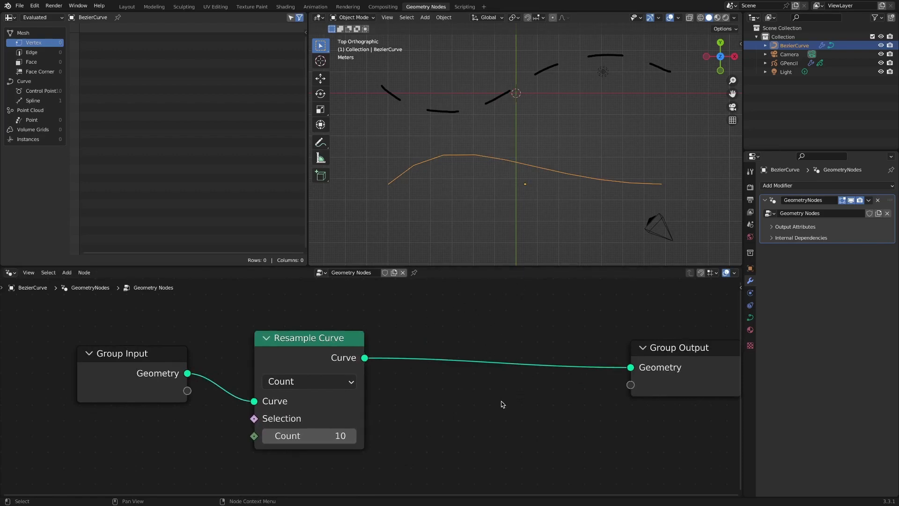
Insert a Join Geometry node between Resample Curve and Group Output
key("shift+a")
mouse_move(500, 402)
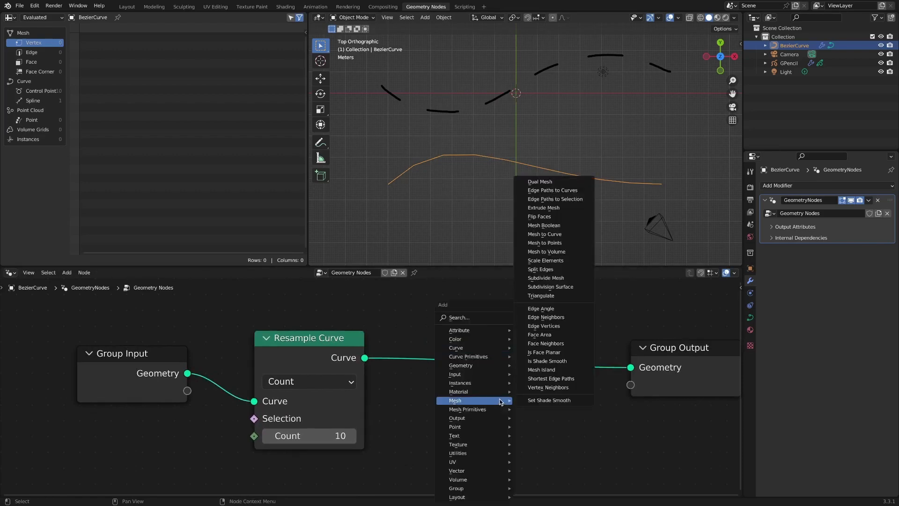
mouse_move(497, 366)
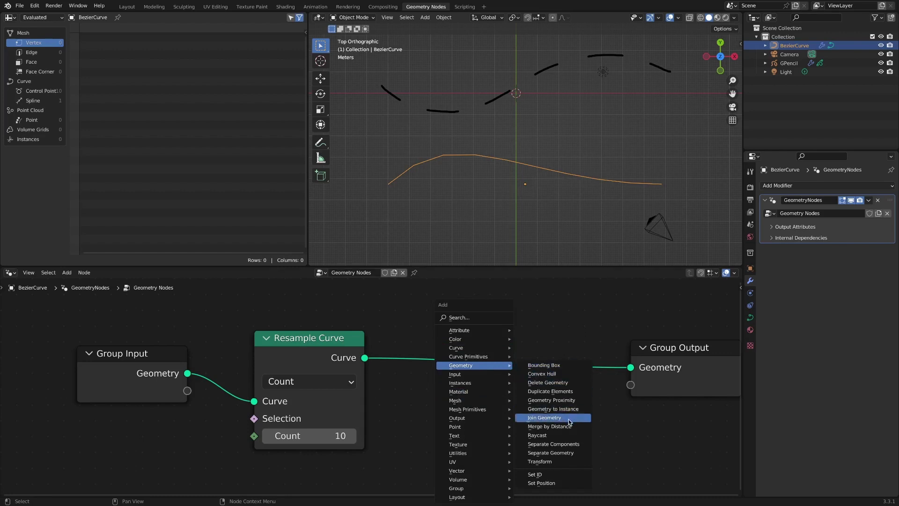
left_click(544, 417)
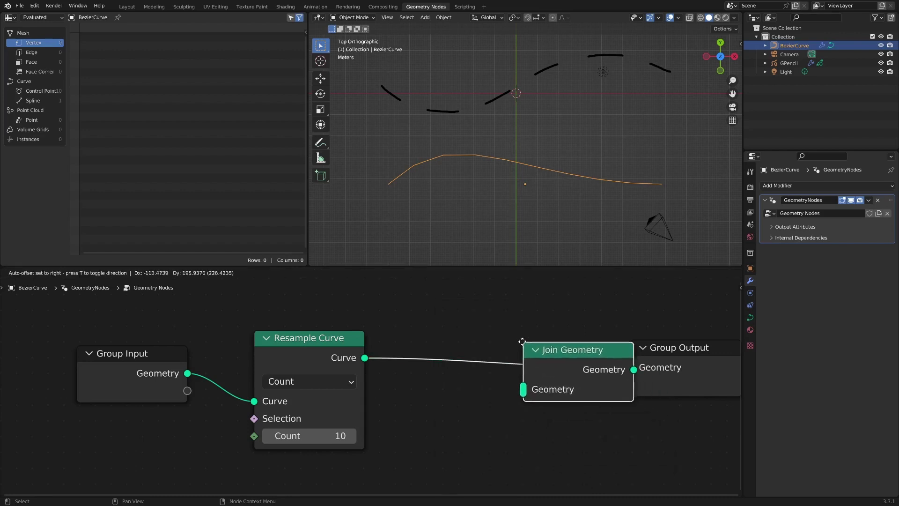
left_click(561, 344)
scroll(640, 408, "down", 2)
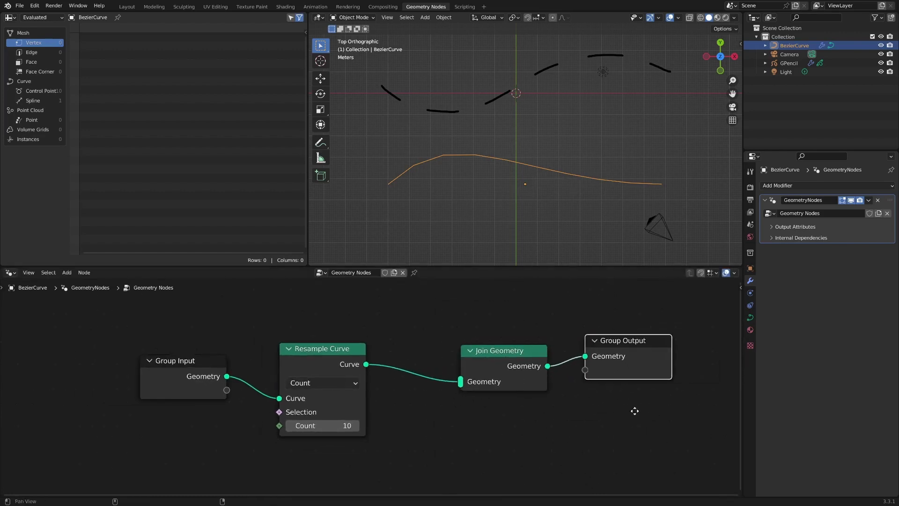
middle_click_drag(634, 411, 665, 408)
Make room between Resample Curve and Join Geometry and insert an Instance on Points node there, placed slightly below the others
left_click_drag(232, 364, 123, 327)
left_click_drag(382, 355, 220, 325)
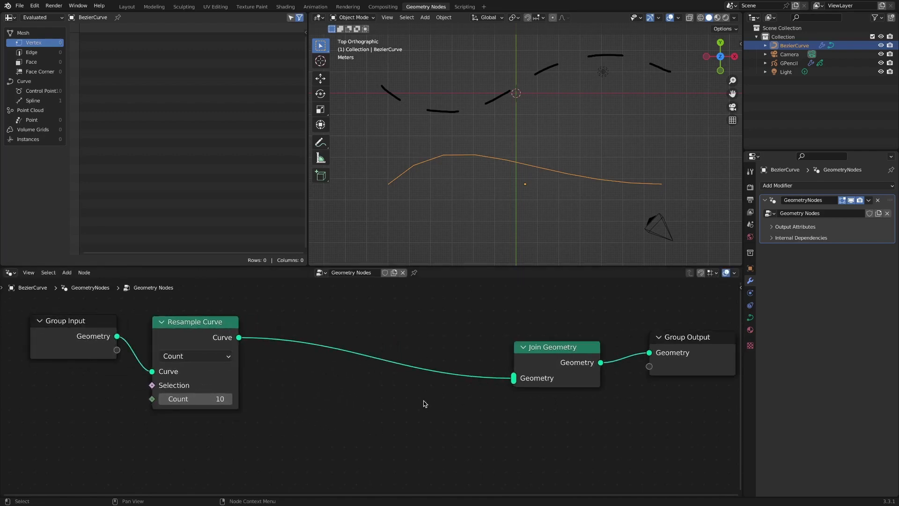
key("shift+a")
mouse_move(396, 385)
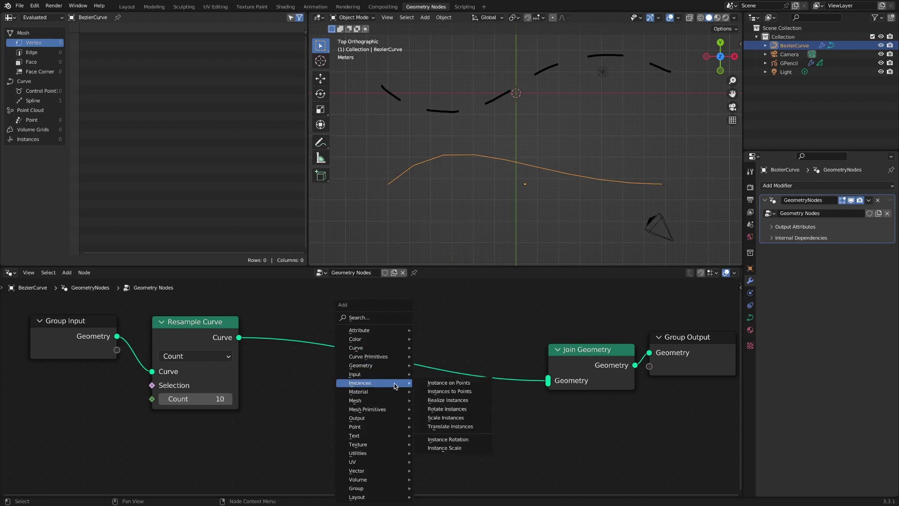
left_click(448, 383)
left_click(474, 329)
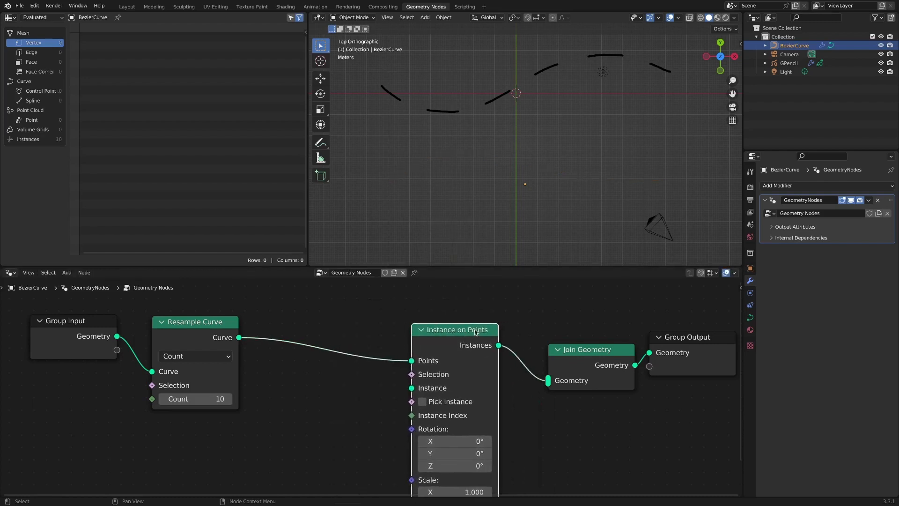
scroll(504, 324, "down", 2)
middle_click_drag(490, 322, 505, 316)
left_click_drag(457, 347, 449, 397)
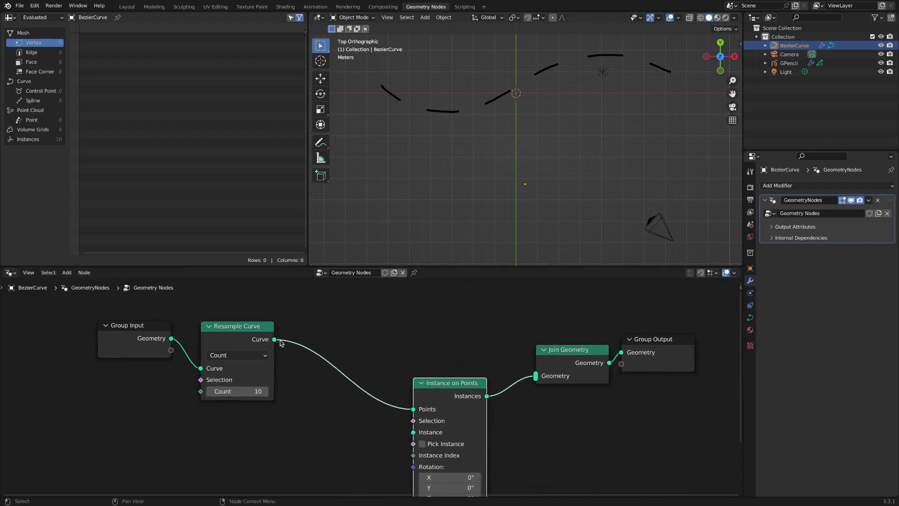
Connect the Resample Curve output directly to Join Geometry as well, and enlarge the node editor area upward
left_click_drag(276, 339, 536, 375)
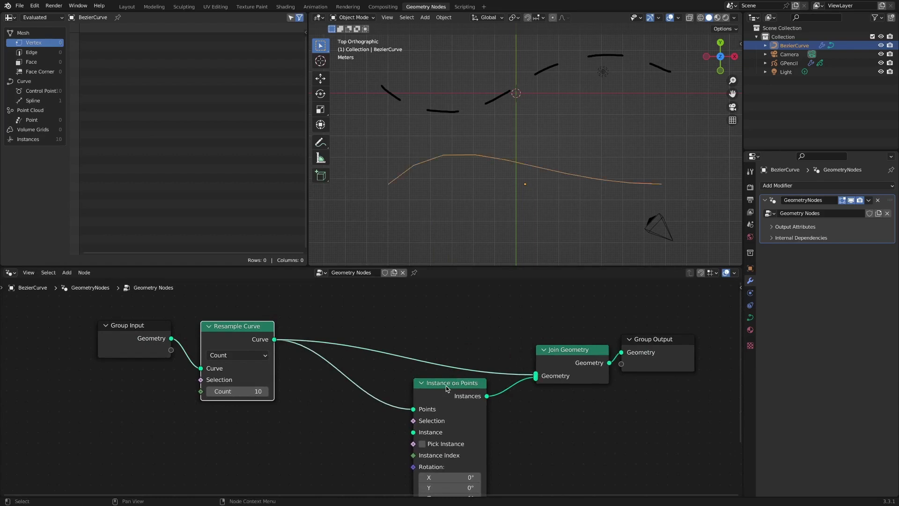
scroll(483, 344, "down", 2)
middle_click_drag(483, 344, 517, 267)
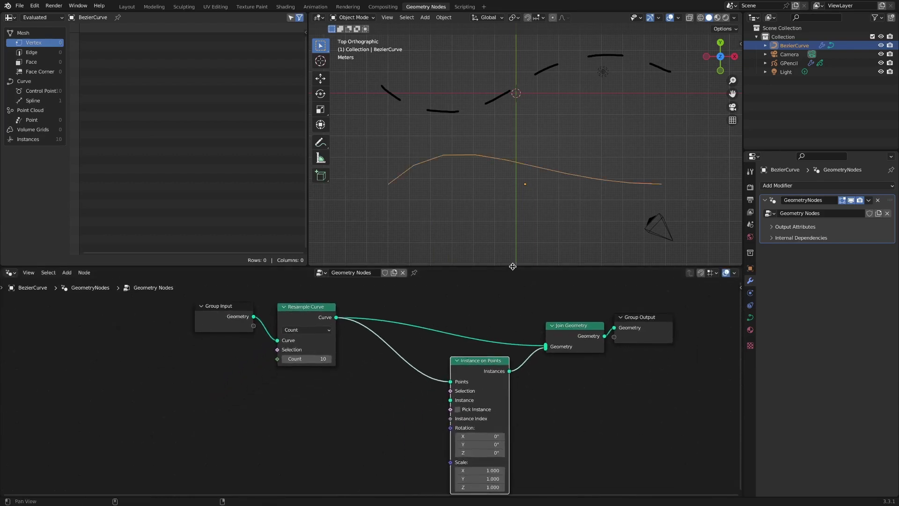
left_click_drag(513, 267, 513, 207)
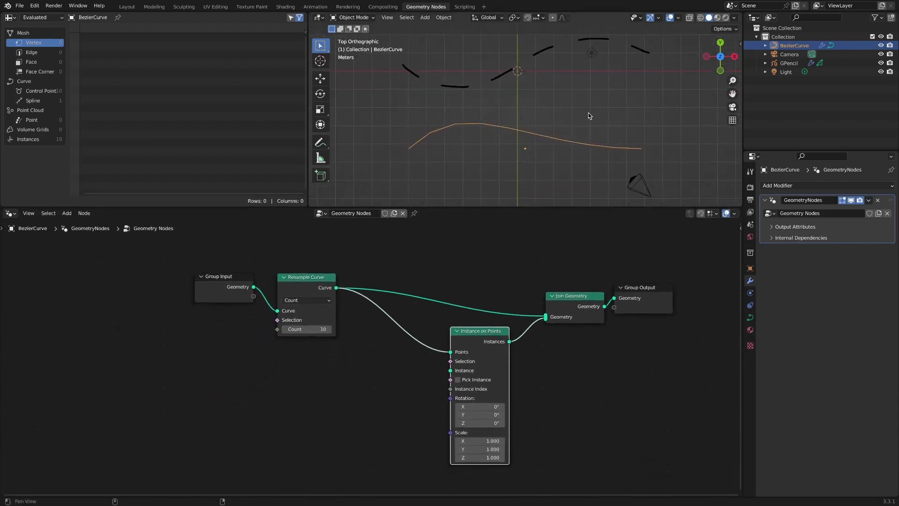
Add a Cube mesh node below Resample Curve and connect its Mesh output to the Instance input of Instance on Points
left_click_drag(232, 285, 169, 287)
left_click_drag(304, 277, 278, 277)
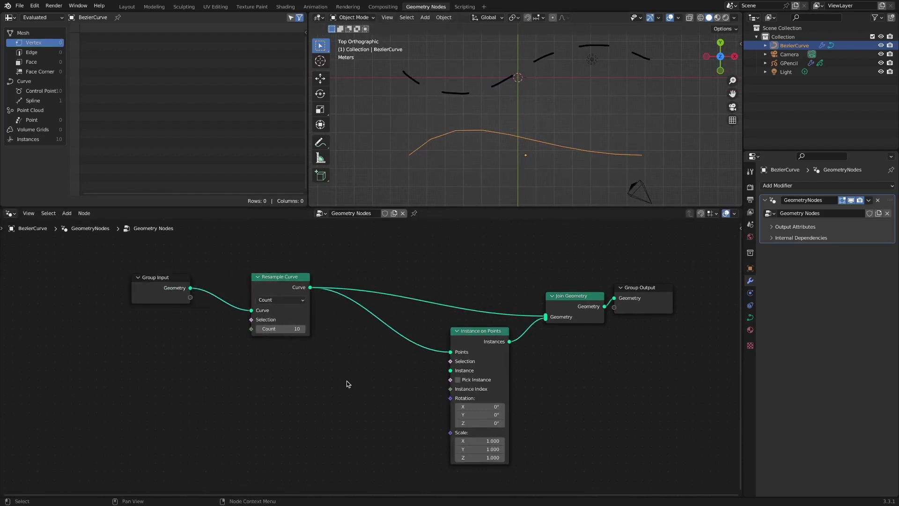
key("shift+a")
mouse_move(350, 408)
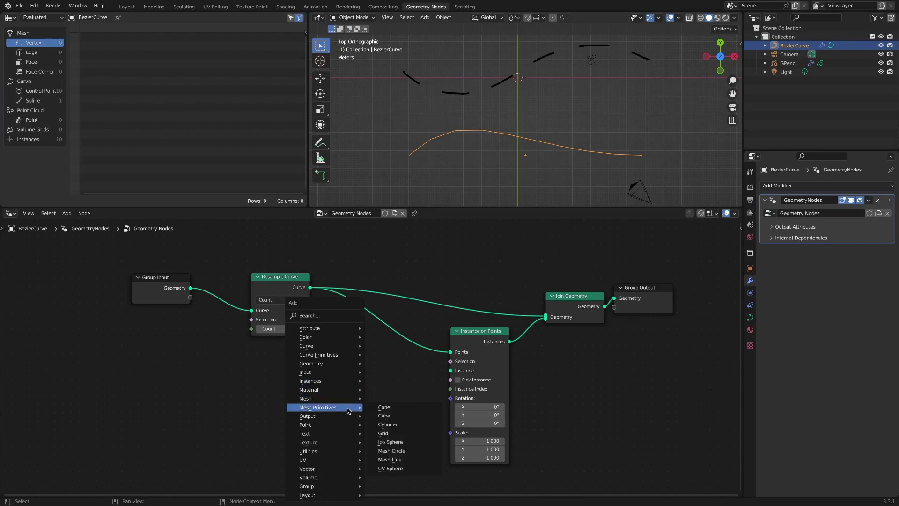
left_click(408, 421)
left_click(249, 397)
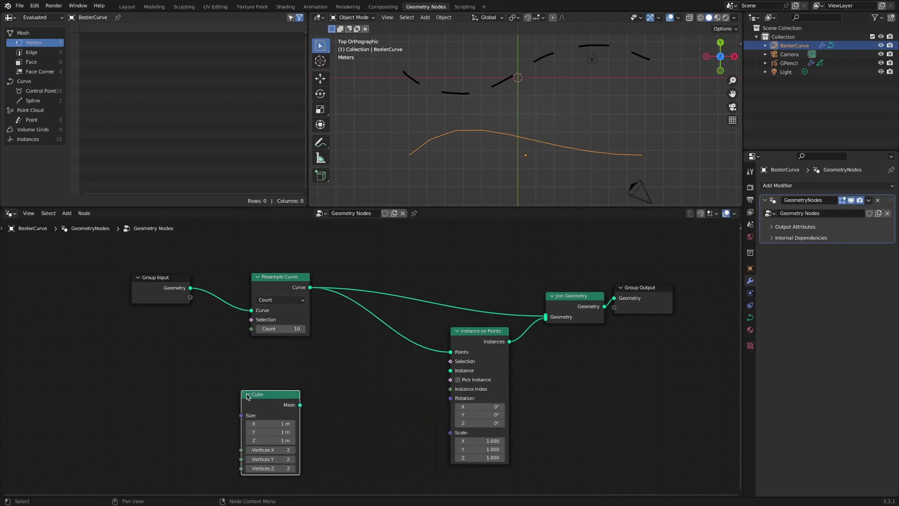
left_click_drag(300, 405, 462, 372)
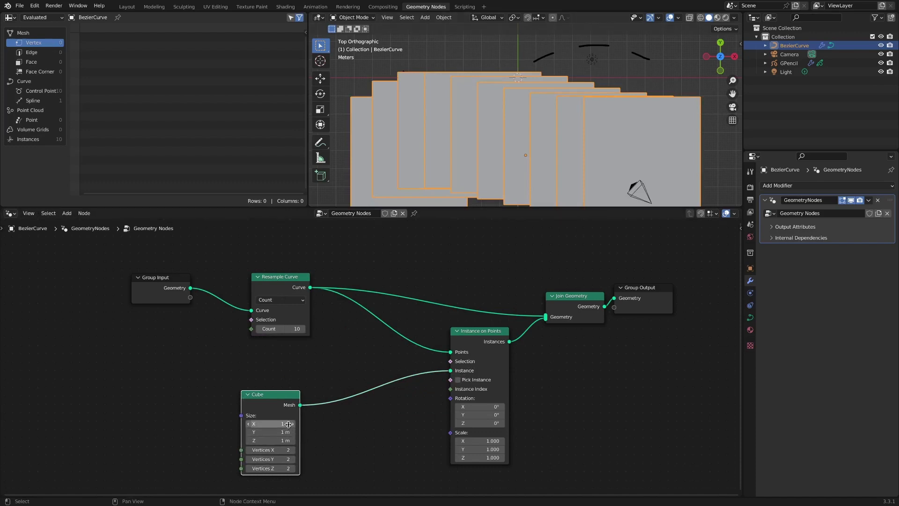
Set the Cube node's X, Y and Z size to 0.2 m
left_click_drag(288, 424, 287, 435)
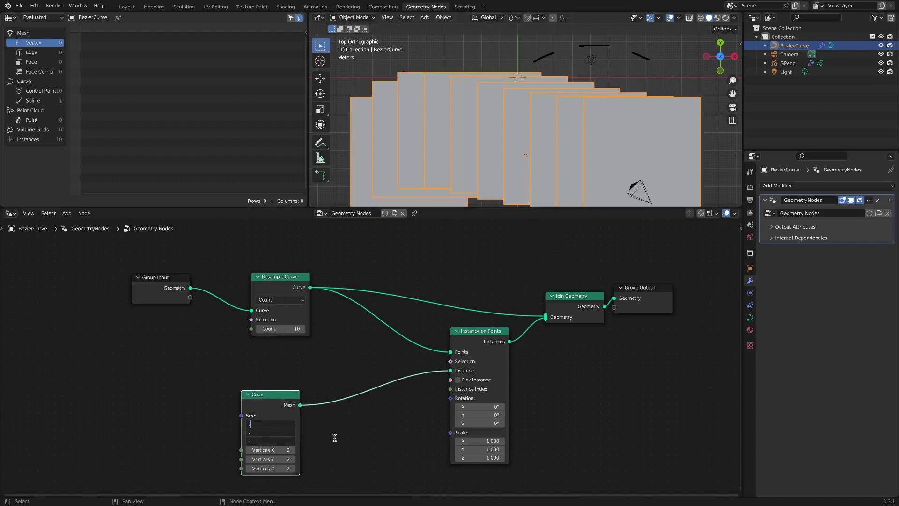
type(".2")
key("Return")
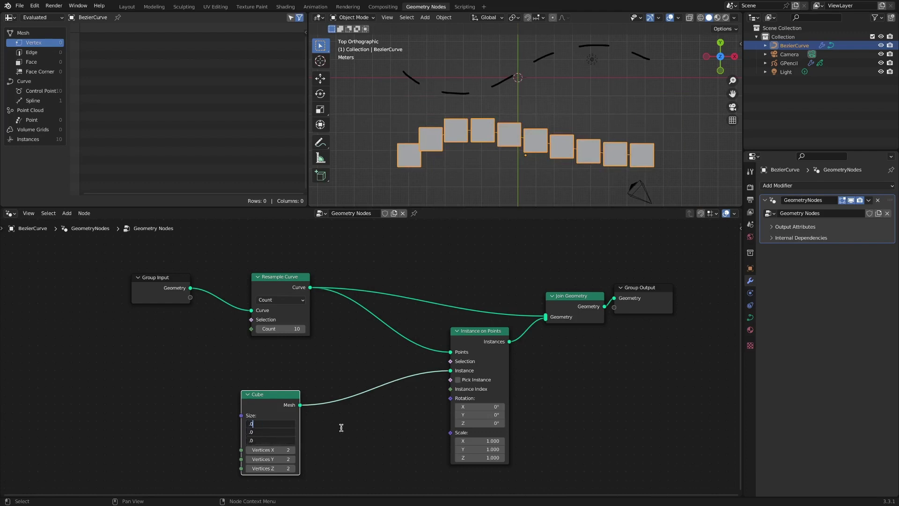
Set the Cube node's X, Y and Z size to 0.05 m
type(".05")
key("Return")
left_click(382, 434)
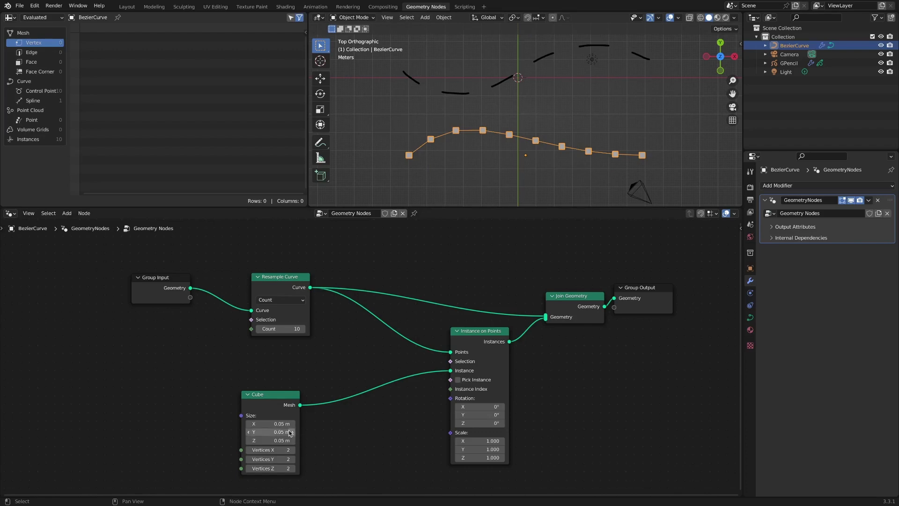
Set the Cube node's size to 0.25 m in X and 0.03 m in Y and Z
left_click_drag(272, 423, 276, 412)
left_click_drag(268, 429, 267, 440)
type(".03")
key("Return")
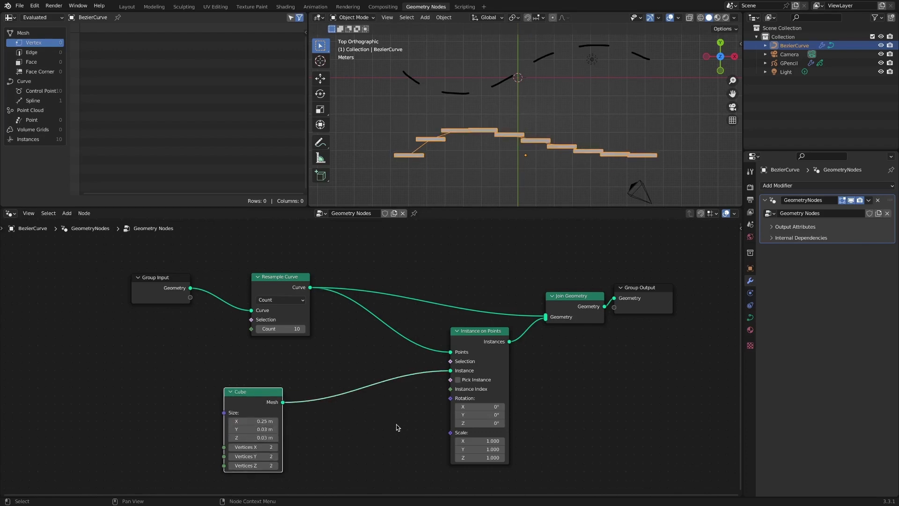
Try an X size of 0.1 m on the Cube node, then set it to 0.2 m
left_click(408, 430)
left_click(272, 422)
type(".1")
key("Return")
left_click(273, 422)
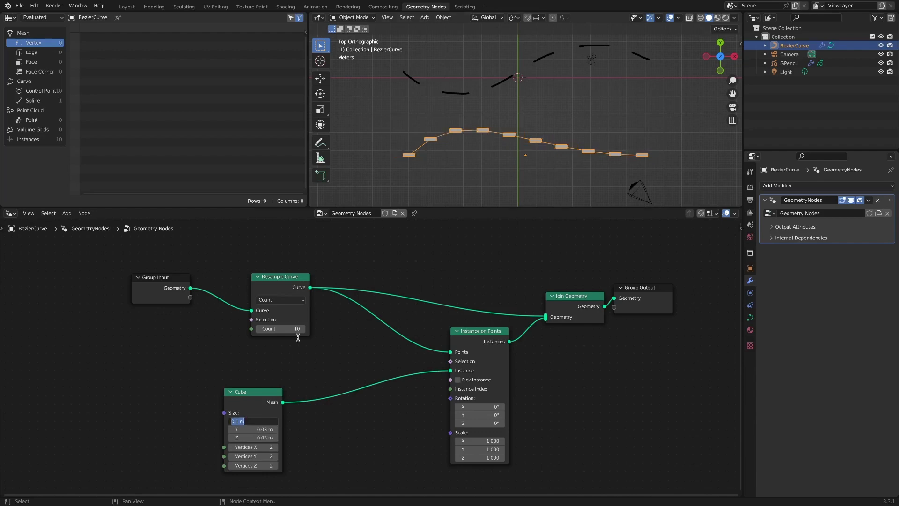
type(".2")
key("Return")
Spread the Group Input, Resample Curve, Cube and Instance on Points nodes apart to make room between Resample Curve and Instance on Points
left_click_drag(165, 281, 80, 273)
left_click_drag(291, 281, 250, 275)
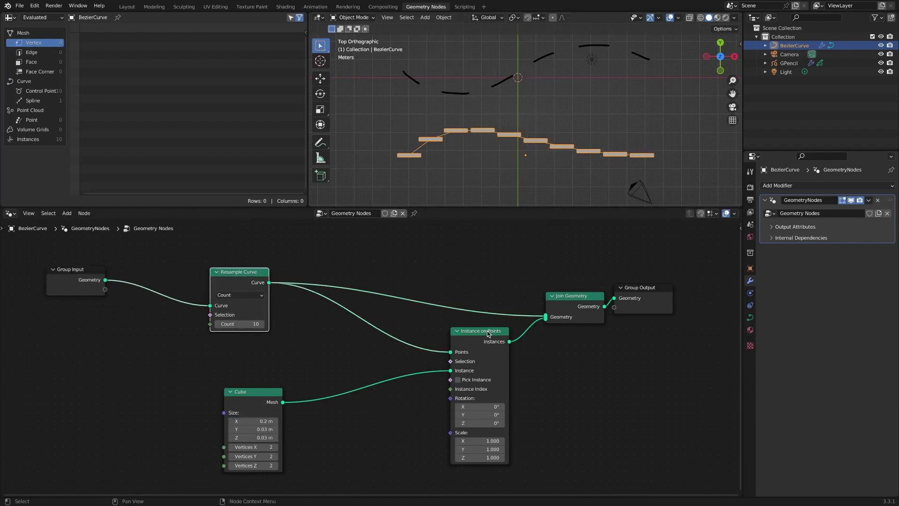
left_click_drag(488, 334, 500, 334)
left_click_drag(255, 273, 215, 267)
left_click_drag(251, 394, 239, 408)
left_click_drag(89, 269, 81, 260)
left_click_drag(217, 264, 210, 263)
left_click_drag(243, 407, 244, 399)
left_click(411, 443)
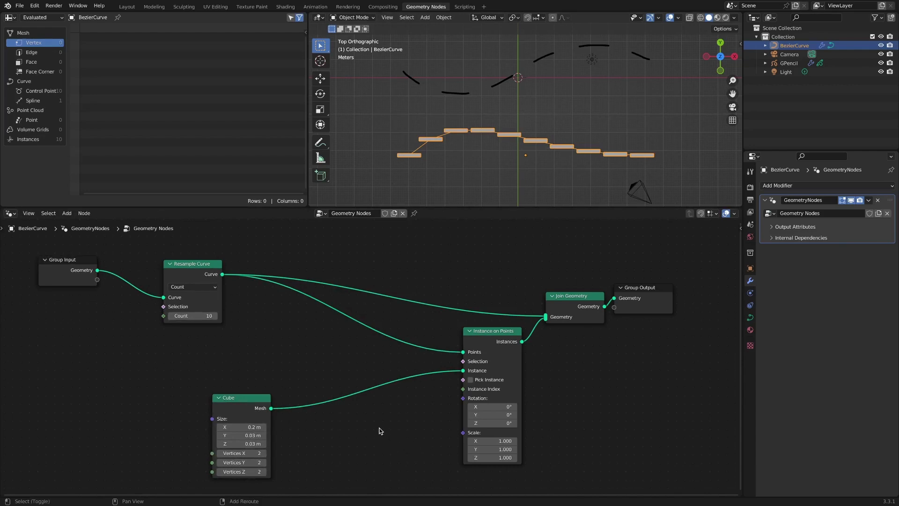
Insert a Capture Attribute node on the link between Resample Curve and Instance on Points, and space it out from Resample Curve
key("shift+a")
mouse_move(381, 427)
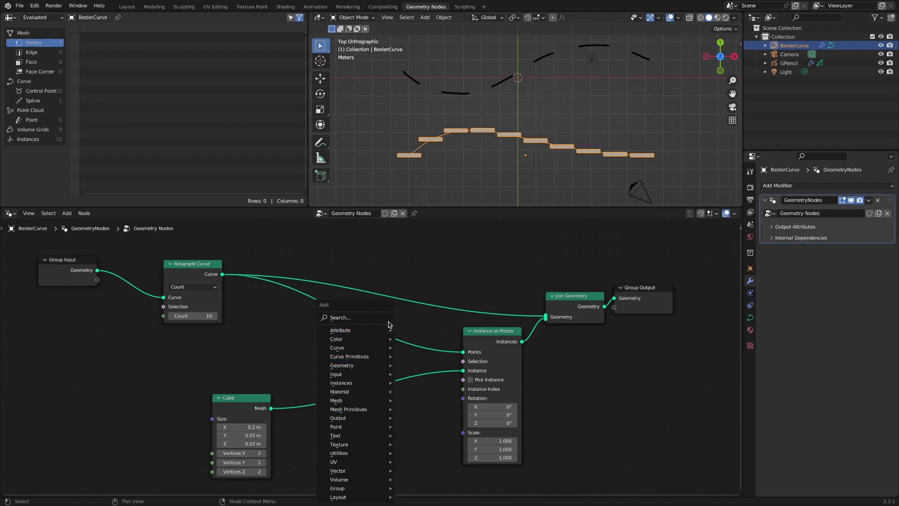
mouse_move(381, 330)
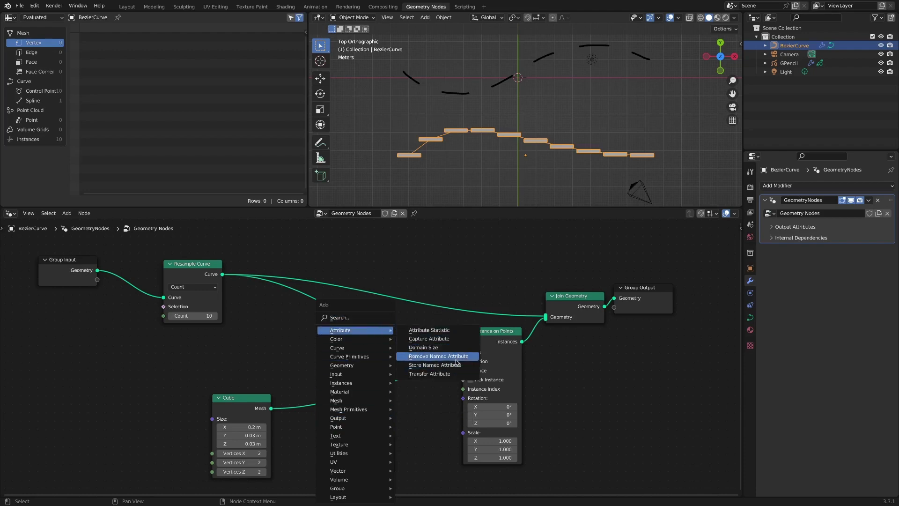
left_click(429, 339)
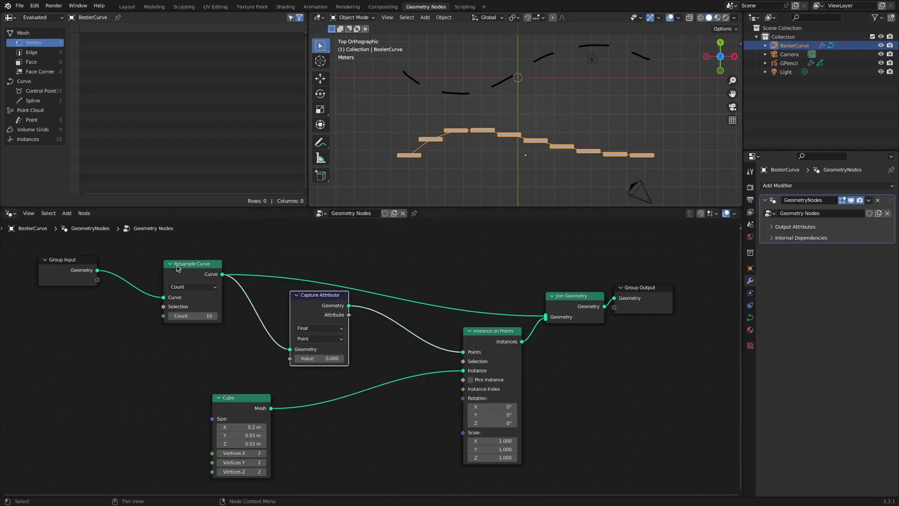
left_click(273, 287)
left_click_drag(332, 298, 292, 293)
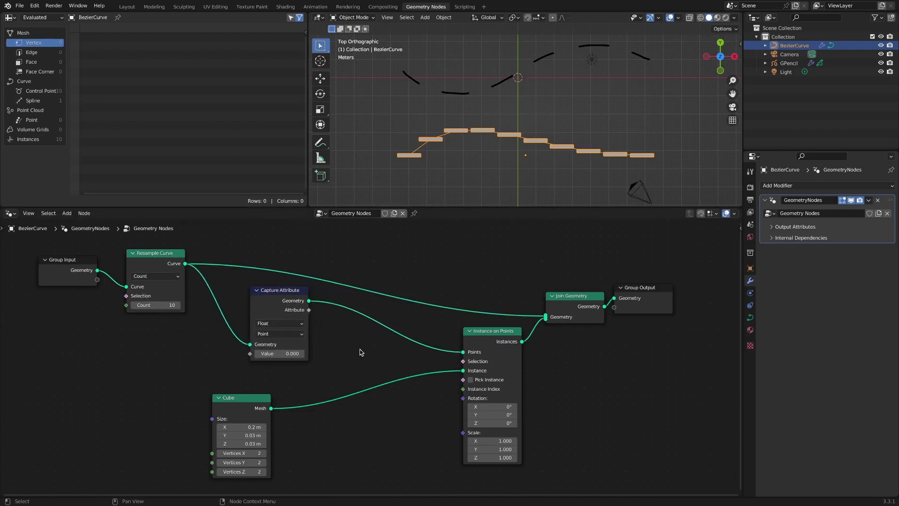
Add a Spline Parameter node below Resample Curve and connect its Factor output to the Value input of Capture Attribute
key("shift+a")
mouse_move(356, 349)
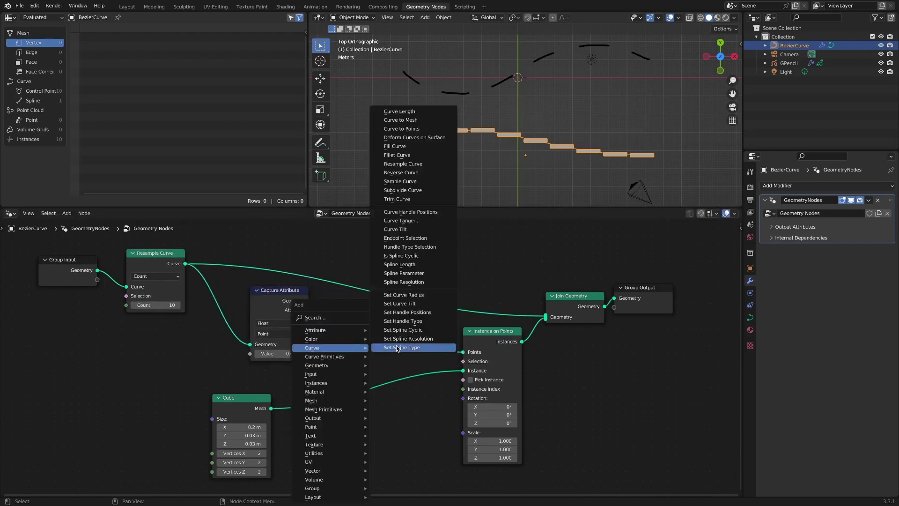
left_click(433, 273)
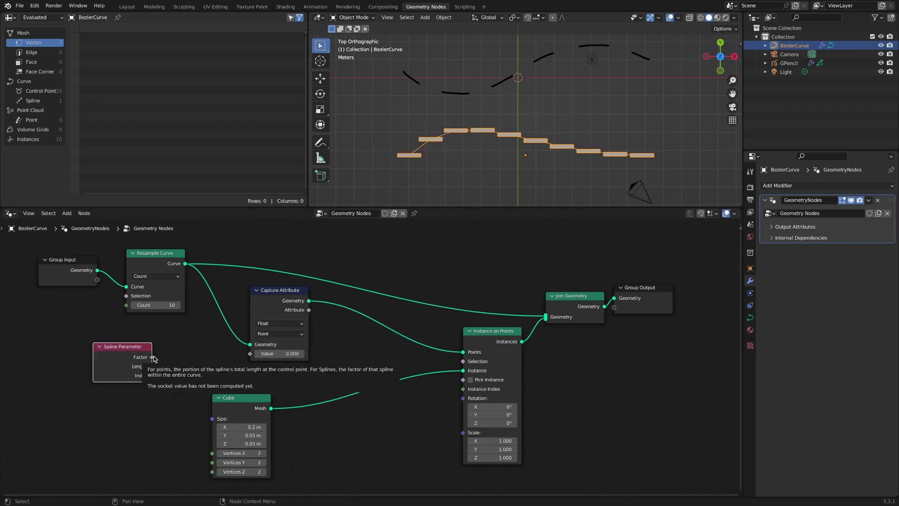
left_click_drag(152, 357, 162, 359)
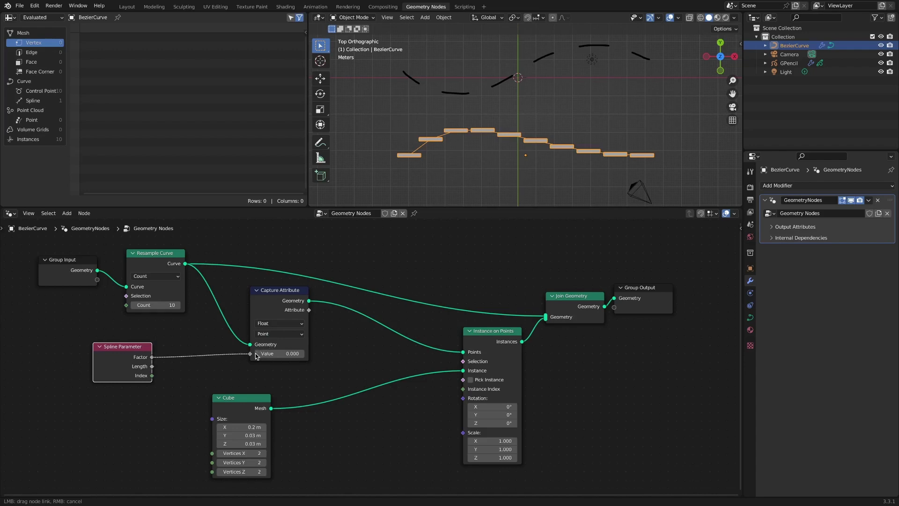
left_click_drag(256, 357, 256, 357)
left_click_drag(283, 291, 265, 292)
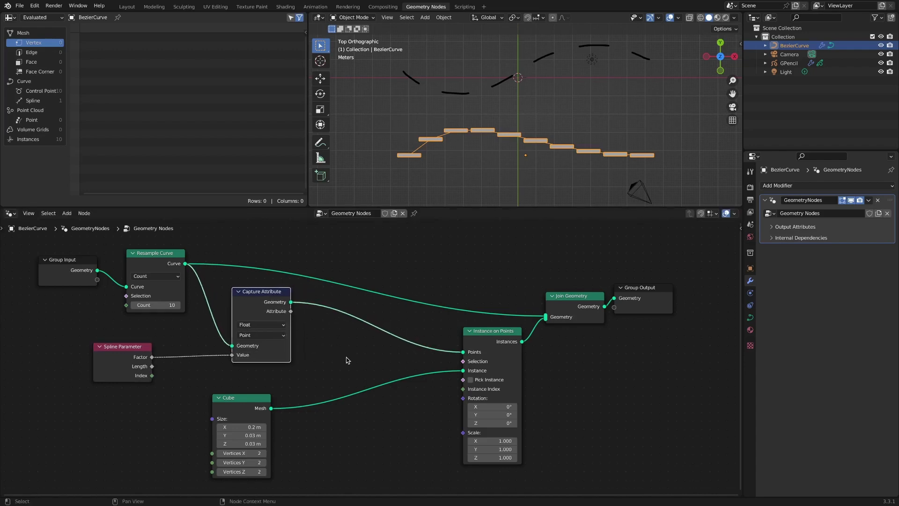
left_click(355, 365)
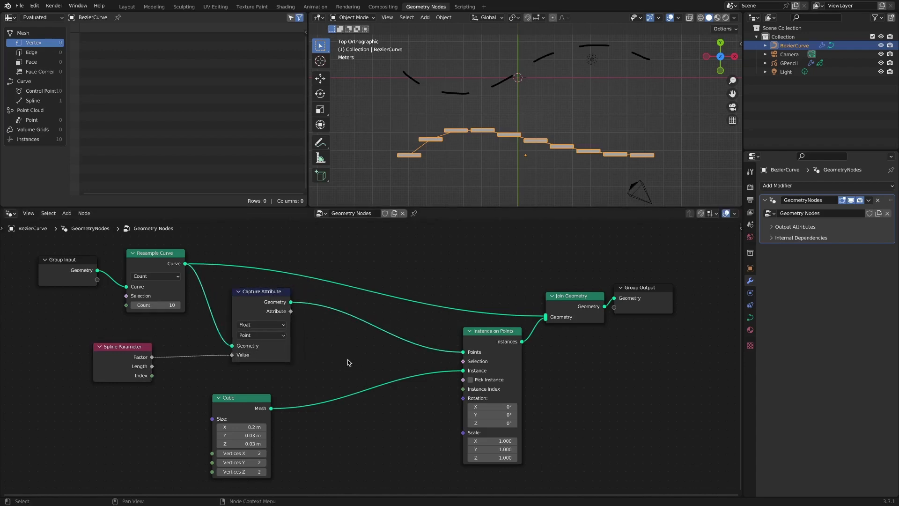
Move Join Geometry and Group Output aside and insert a Set Position node between Instance on Points and Join Geometry
left_click_drag(588, 276, 659, 355)
left_click_drag(585, 296, 680, 290)
left_click(566, 354)
key("shift+a")
mouse_move(570, 365)
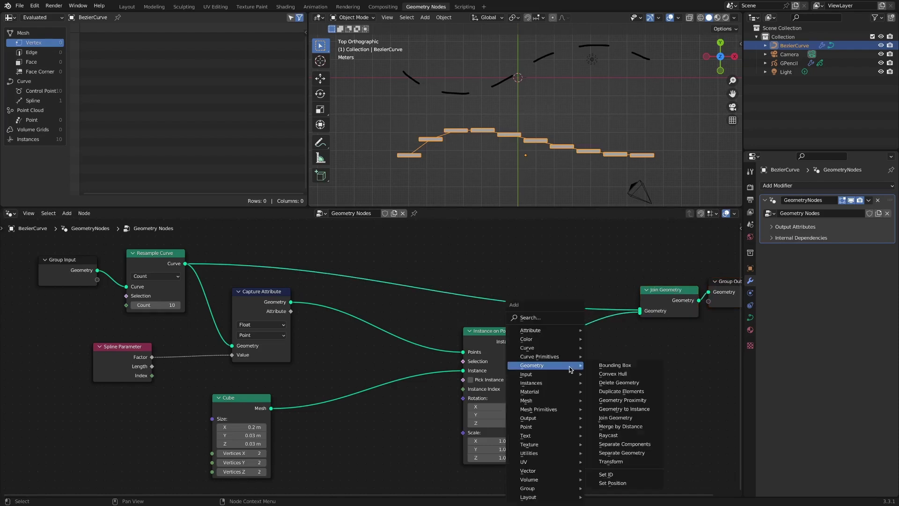
left_click(640, 486)
left_click(583, 328)
Add a Sample Curve node beside Capture Attribute and shift Capture Attribute and Cube to make room for it
key("shift+a")
mouse_move(309, 336)
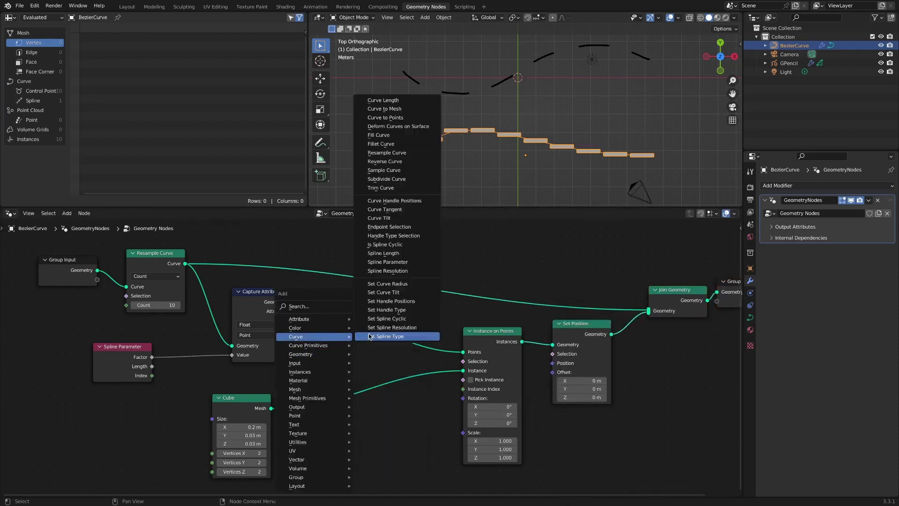
left_click(429, 171)
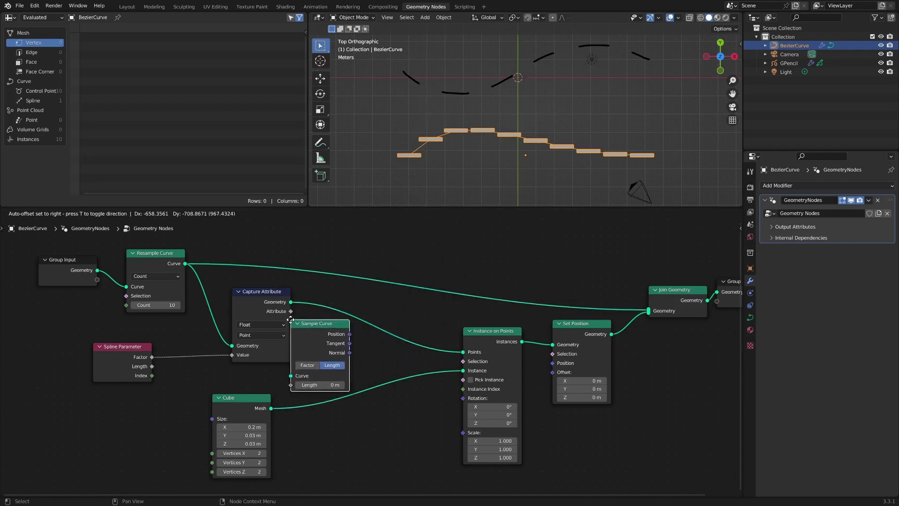
left_click(291, 320)
left_click_drag(270, 293, 246, 291)
left_click_drag(329, 326, 321, 328)
left_click_drag(265, 398, 265, 415)
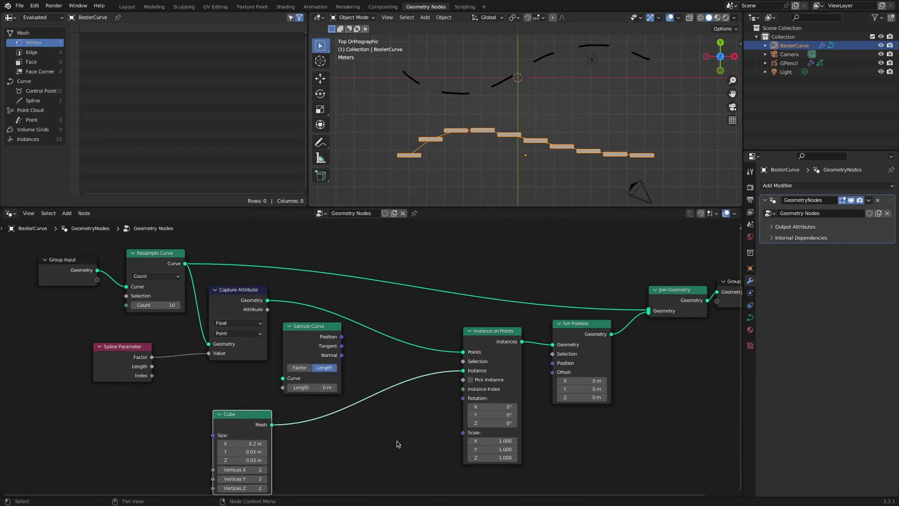
left_click(398, 444)
left_click_drag(302, 333, 307, 334)
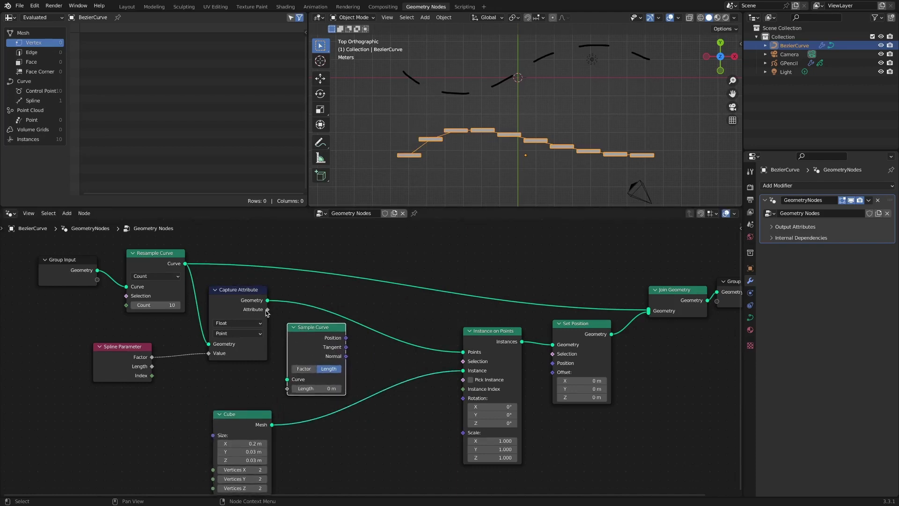
Switch Sample Curve to Factor mode and connect Capture Attribute's Attribute output to Factor and its Geometry output to Curve
left_click_drag(267, 310, 263, 394)
left_click(304, 369)
left_click_drag(328, 358, 331, 359)
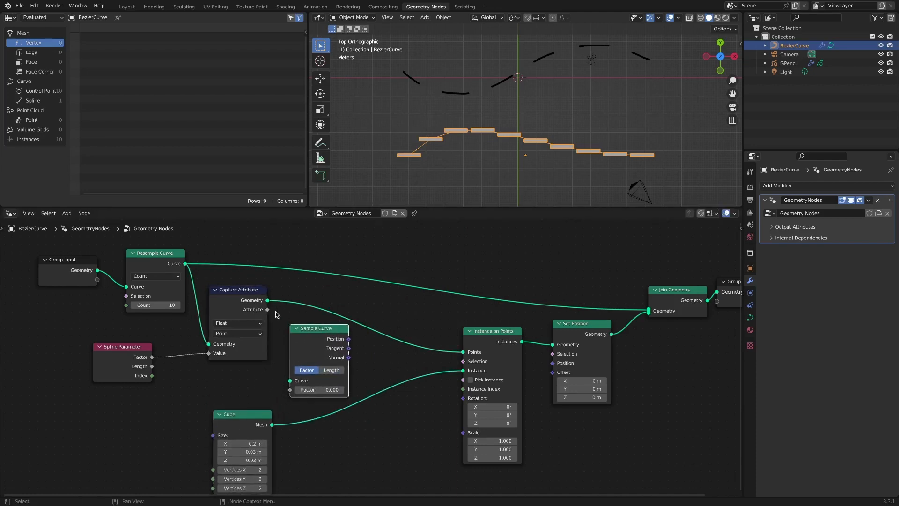
left_click_drag(267, 310, 290, 390)
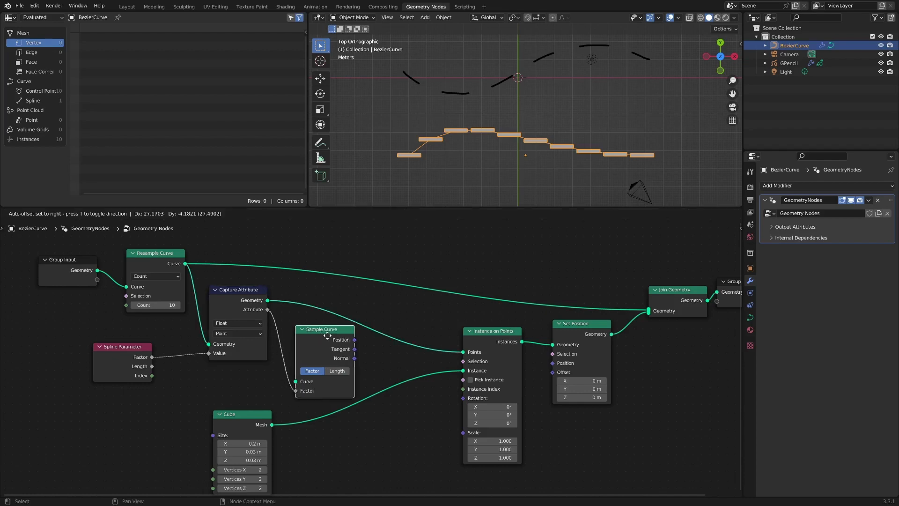
left_click_drag(267, 300, 271, 302)
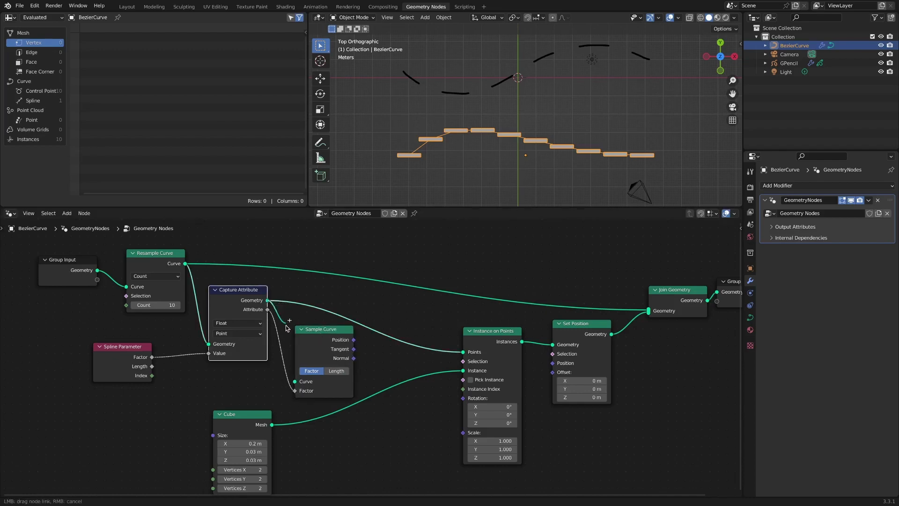
left_click_drag(296, 383, 420, 352)
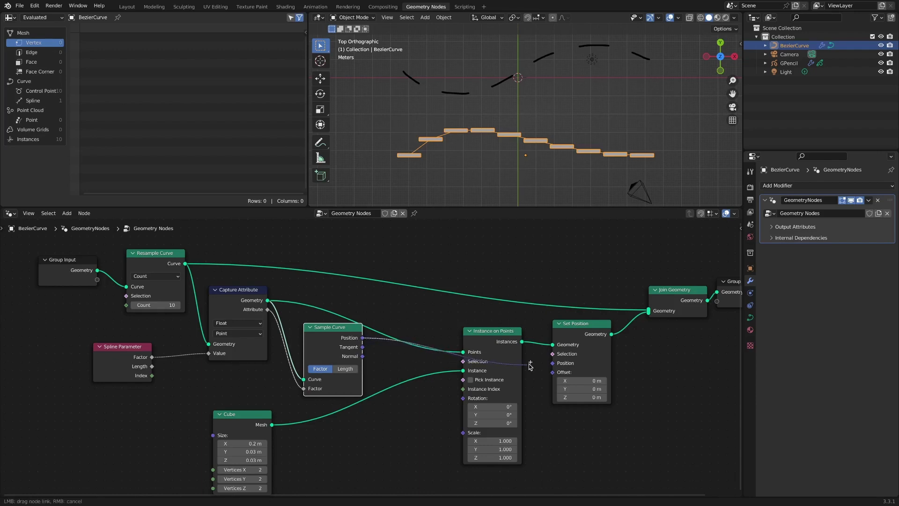
Connect Sample Curve's Position output to Set Position's Position input and spread the connected nodes apart
left_click_drag(529, 366, 553, 363)
left_click_drag(349, 328, 359, 328)
left_click_drag(249, 292, 236, 298)
left_click_drag(348, 328, 382, 319)
left_click_drag(142, 350, 88, 355)
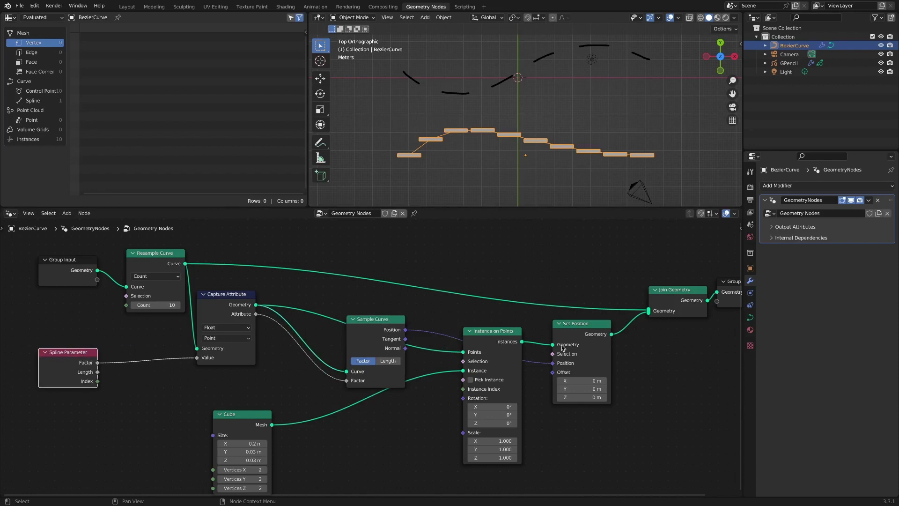
scroll(629, 390, "down", 1)
left_click_drag(525, 337, 559, 343)
left_click_drag(478, 340, 515, 342)
left_click_drag(275, 408, 298, 424)
left_click_drag(377, 328, 398, 336)
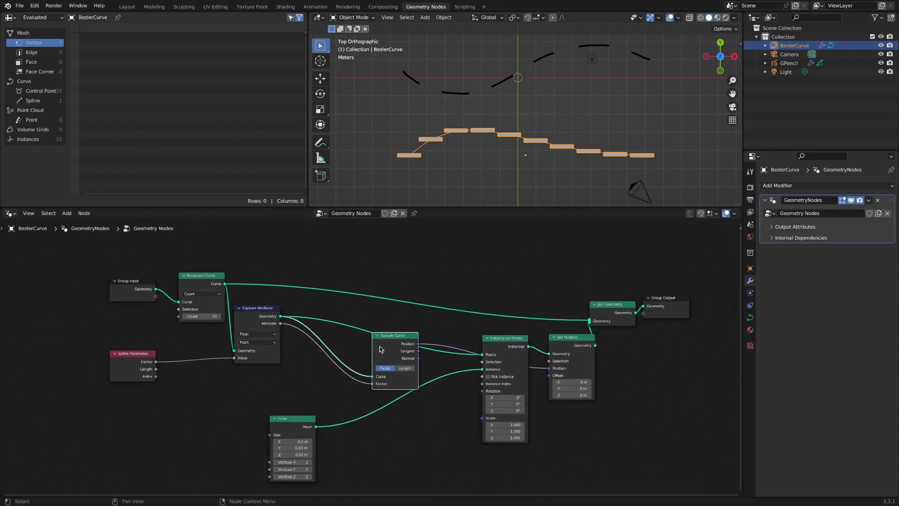
Insert a Math node set to Add between Capture Attribute's Attribute output and Sample Curve's Factor, with a second value of -0.1
key("shift+a")
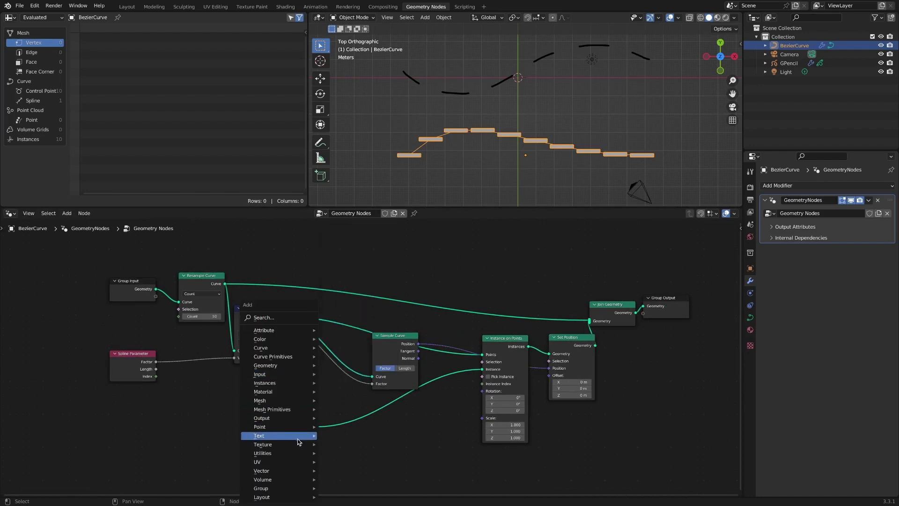
mouse_move(301, 444)
mouse_move(262, 453)
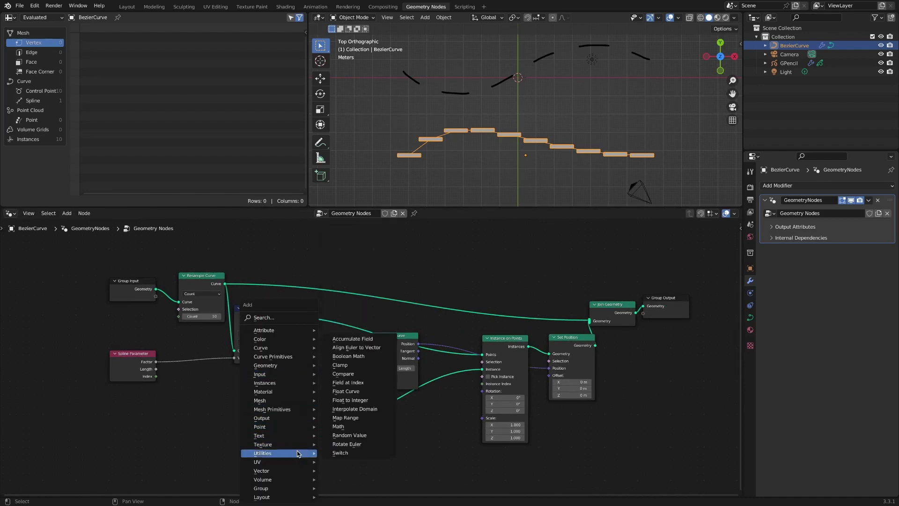
left_click(351, 431)
left_click(331, 356)
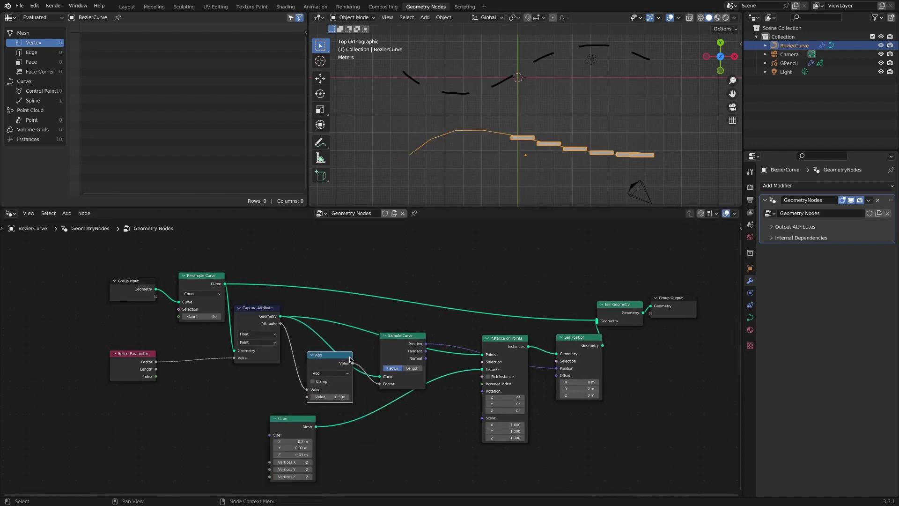
mouse_move(310, 395)
left_mouse_down()
mouse_move(328, 395)
mouse_move(295, 395)
mouse_move(311, 395)
left_mouse_up()
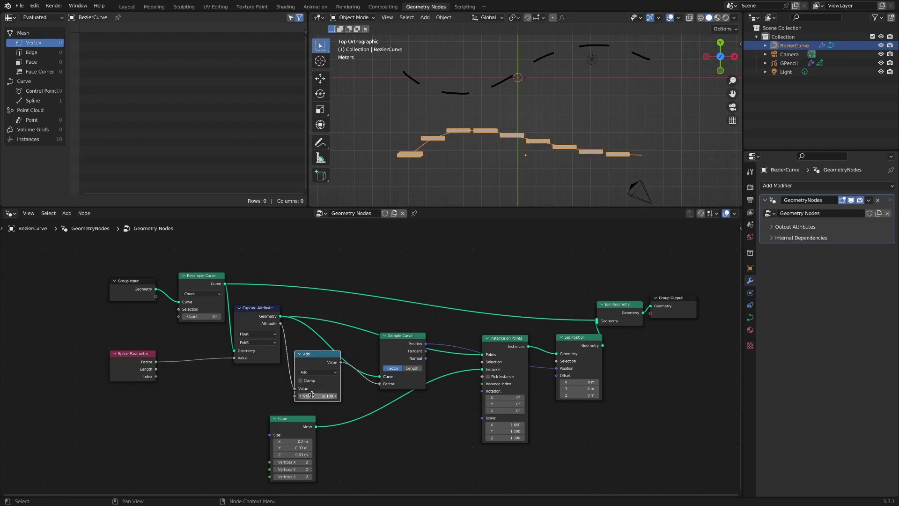
Rearrange the nodes to open a gap between the Add node and Sample Curve
left_click_drag(403, 338, 434, 321)
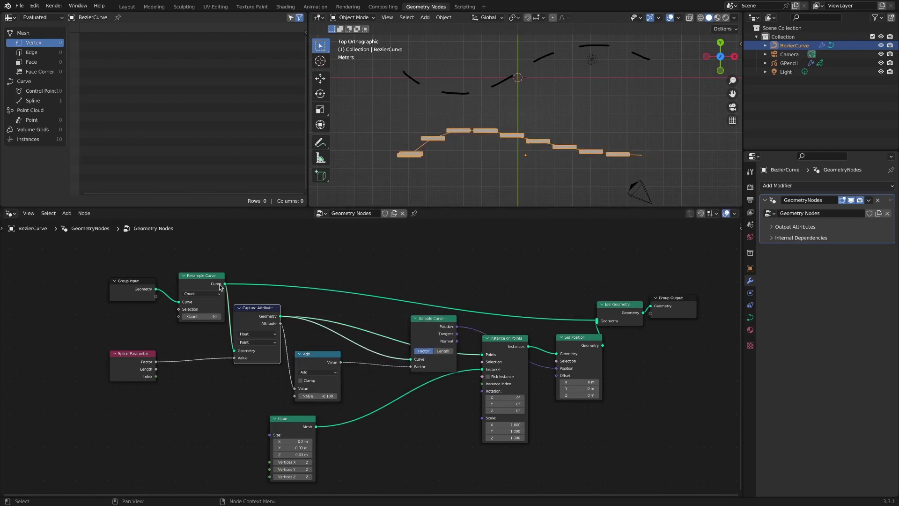
mouse_move(136, 270)
left_mouse_down()
mouse_move(208, 300)
mouse_move(131, 263)
left_mouse_up()
left_click_drag(139, 354, 86, 355)
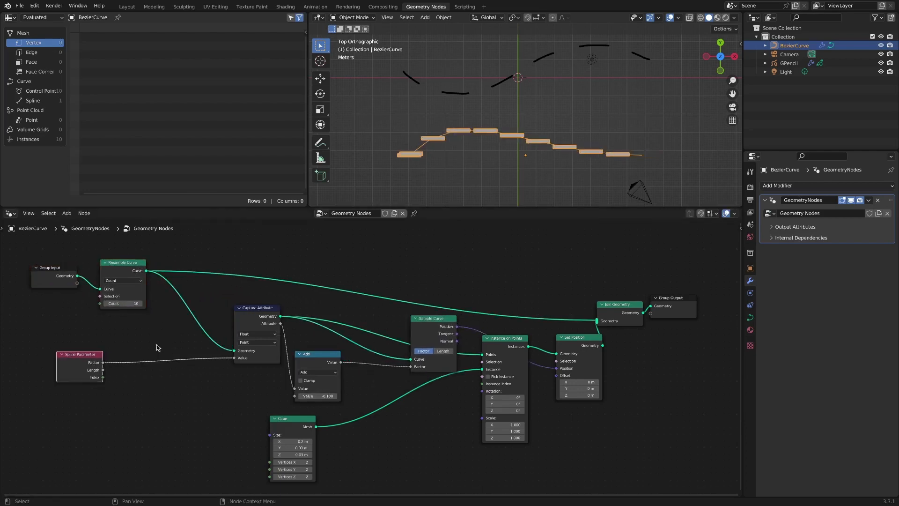
left_click_drag(251, 306, 194, 306)
left_click_drag(323, 359, 284, 359)
Duplicate the Add node onto the link between Add and Sample Curve's Factor, and change the copy's operation to Modulo
key("shift+a")
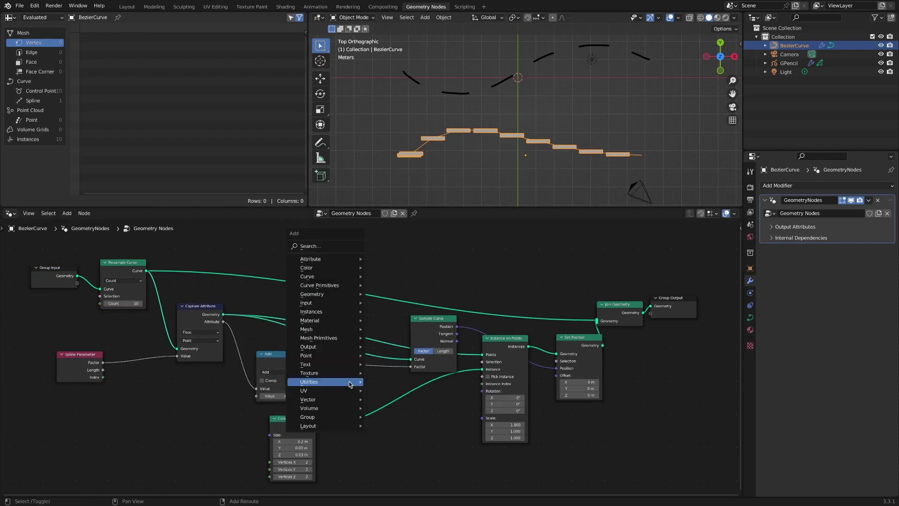
mouse_move(346, 383)
left_click(269, 354)
key("shift+d")
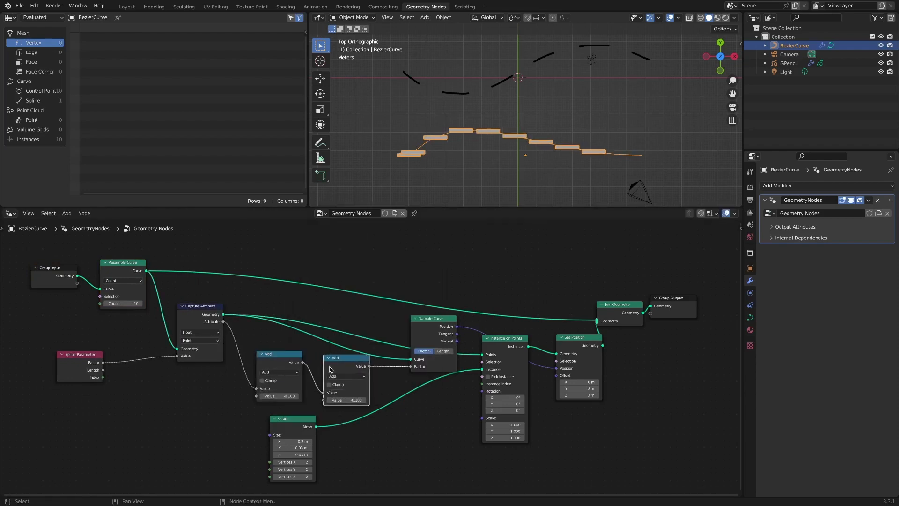
left_click(354, 379)
left_click(354, 376)
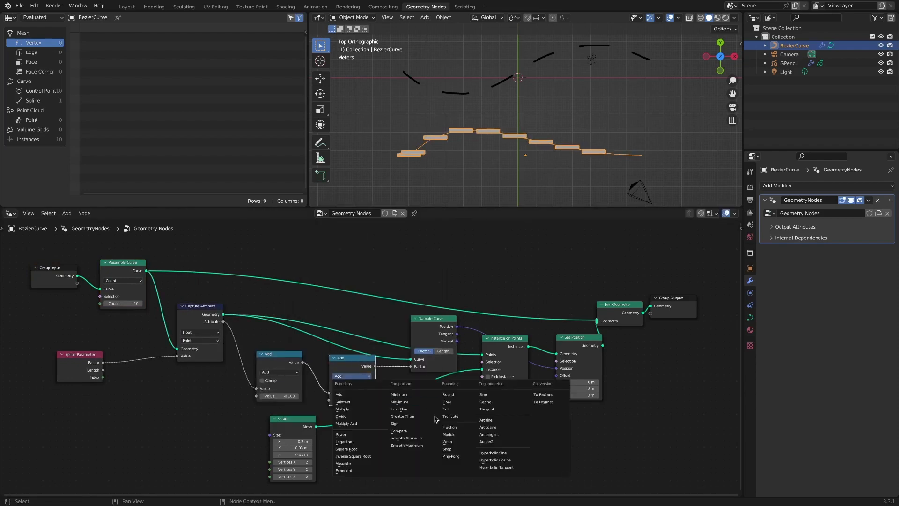
left_click(450, 434)
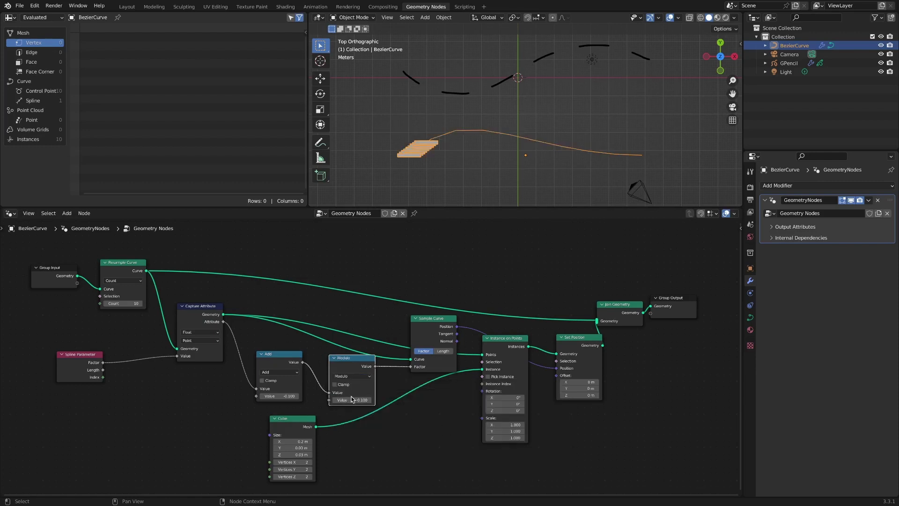
Set the Modulo node's second value to 1 and adjust the Add node's value to slide the dashes along the curve
left_click(362, 396)
type("1")
key("Return")
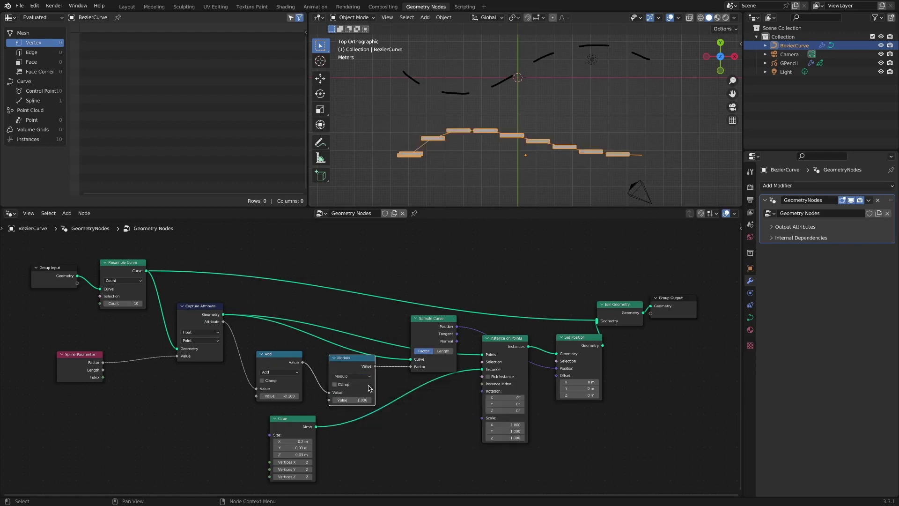
mouse_move(280, 396)
left_mouse_down()
mouse_move(299, 396)
mouse_move(280, 398)
mouse_move(289, 399)
left_mouse_up()
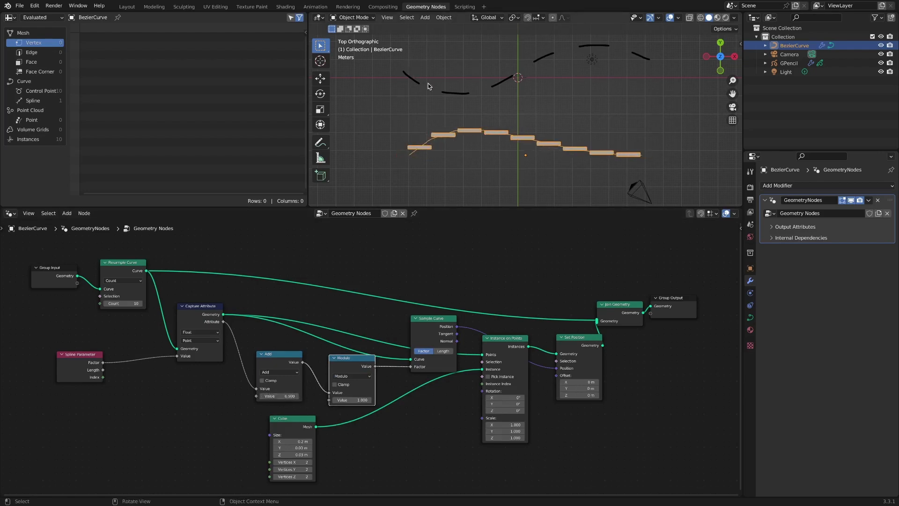
Reposition the Sample Curve and Modulo nodes to make room, and add an Align Euler to Vector node before Instance on Points
left_click_drag(434, 319, 389, 313)
left_click_drag(336, 368, 335, 370)
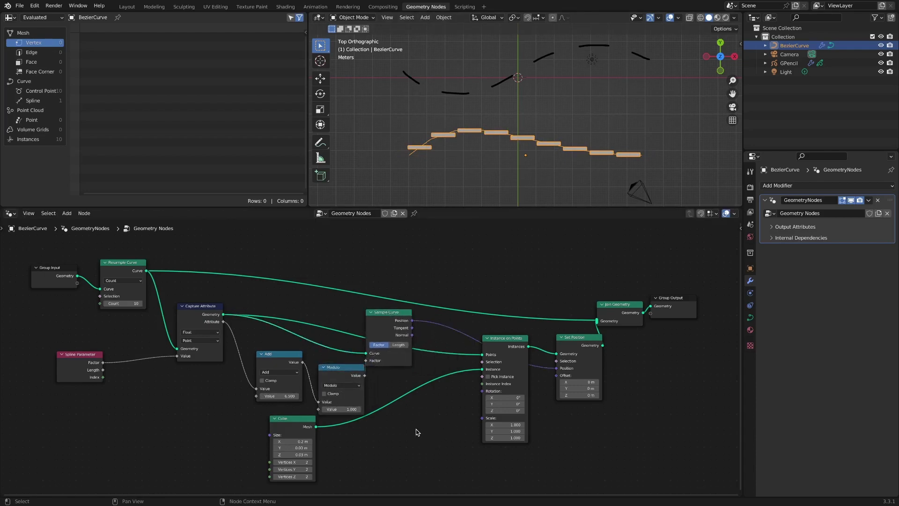
key("shift+a")
mouse_move(412, 429)
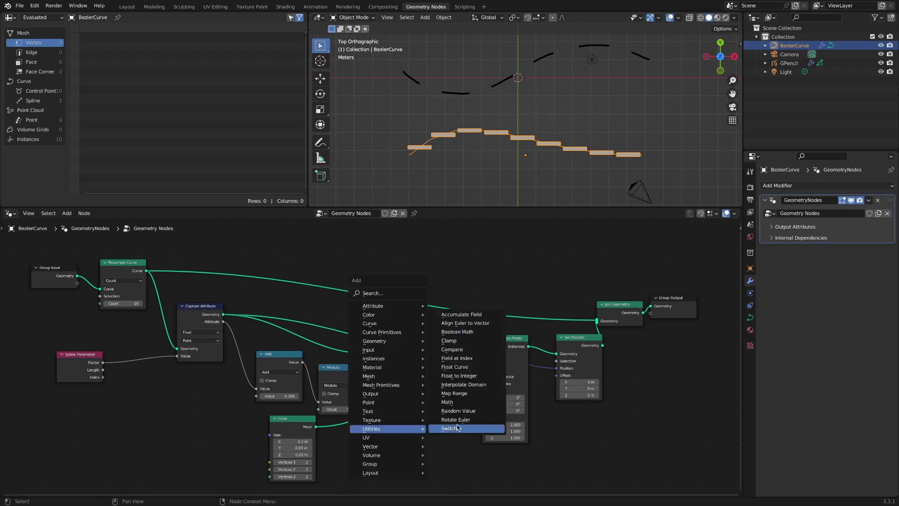
left_click(493, 326)
left_click(433, 415)
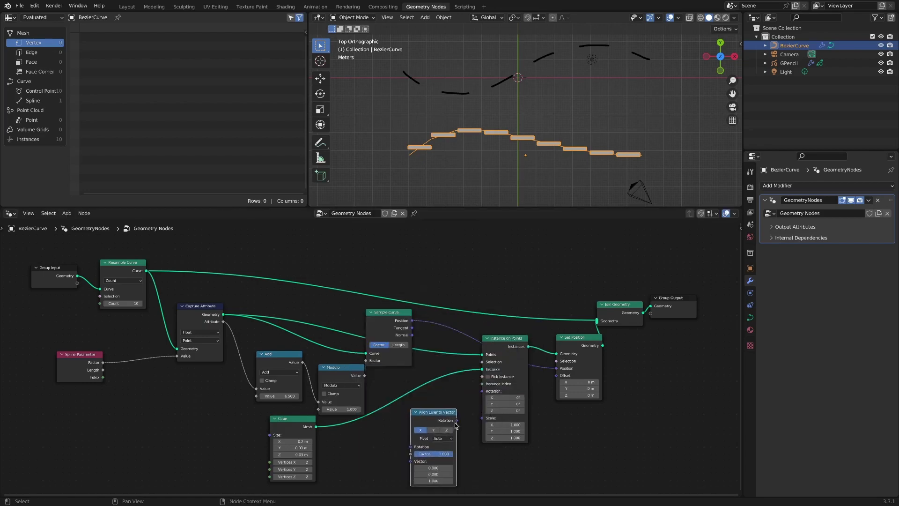
Connect Align Euler to Vector's Rotation to Instance on Points' Rotation, and Sample Curve's Tangent to its Vector input, tidying the nodes
left_click_drag(457, 420, 488, 385)
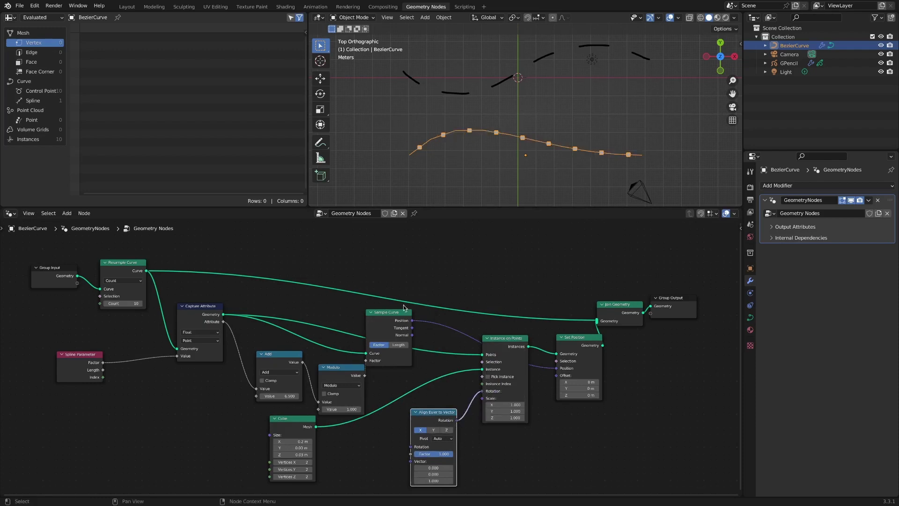
left_click_drag(405, 308, 411, 461)
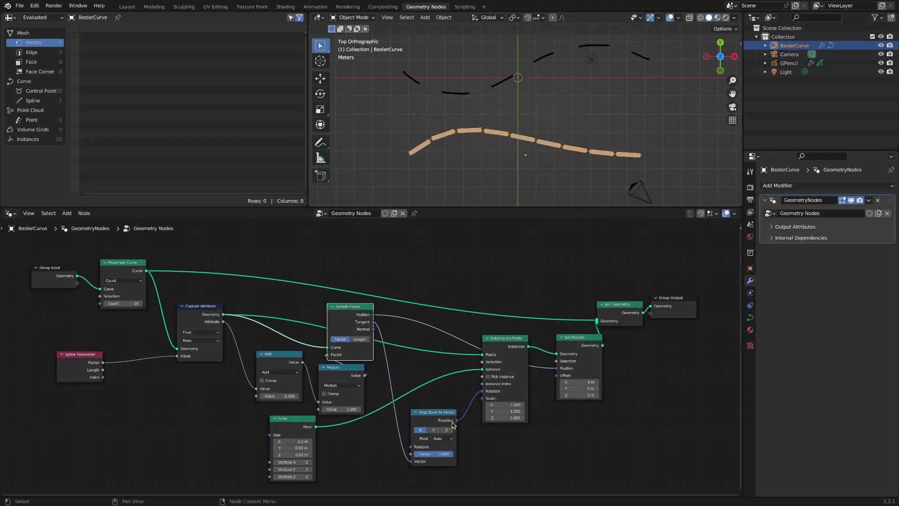
left_click_drag(453, 425, 457, 418)
left_click_drag(286, 354, 278, 354)
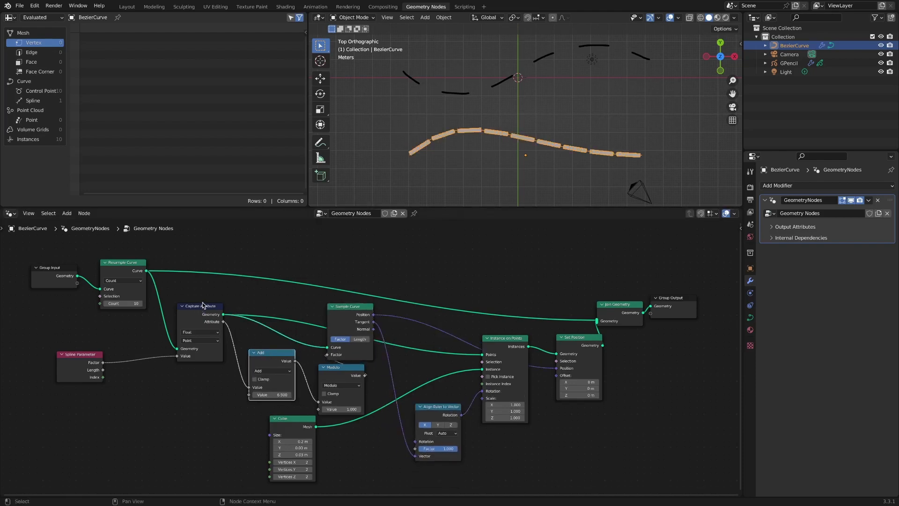
Set the Resample Curve count to 9 and the Add node's value to 3.1, trying other counts and offsets along the way
left_click_drag(270, 394, 265, 396)
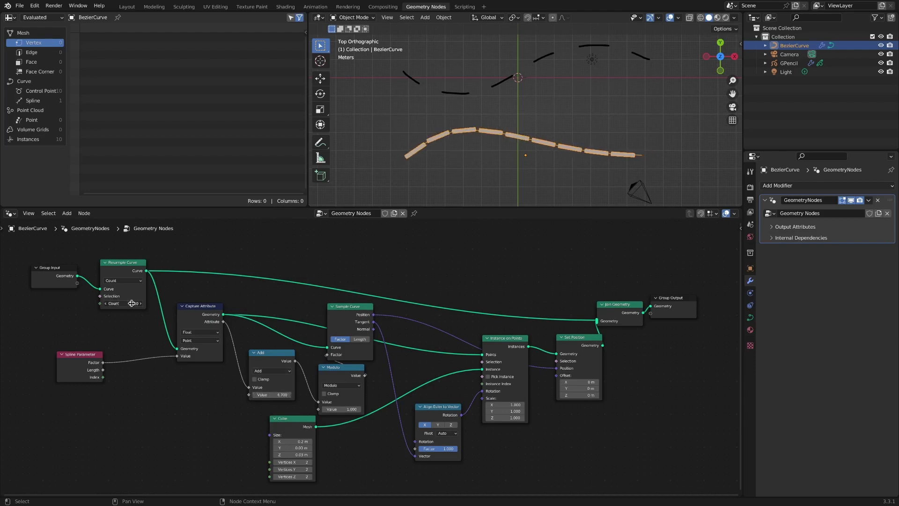
mouse_move(129, 303)
left_mouse_down()
mouse_move(118, 303)
mouse_move(129, 303)
left_mouse_up()
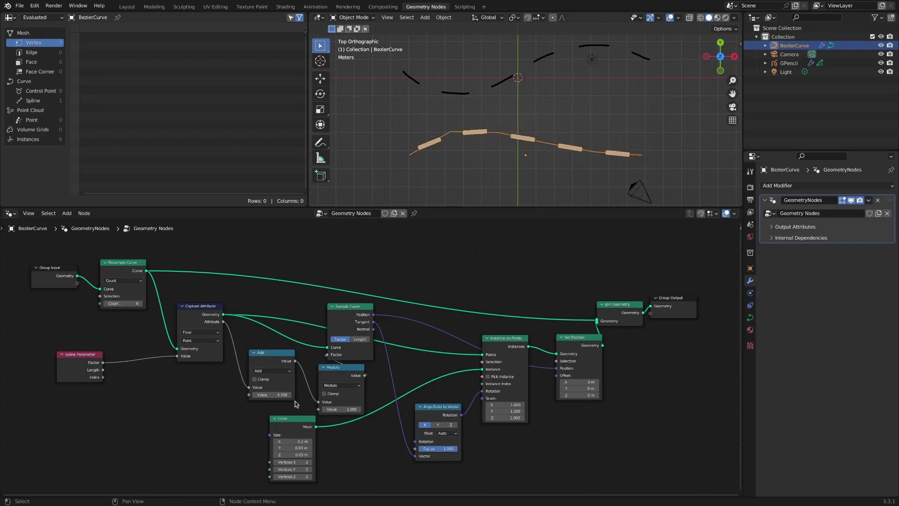
left_click_drag(283, 395, 265, 395)
left_click_drag(128, 303, 141, 304)
left_click_drag(273, 394, 268, 394)
left_click(577, 165)
middle_click_drag(578, 163, 557, 166, "ctrl")
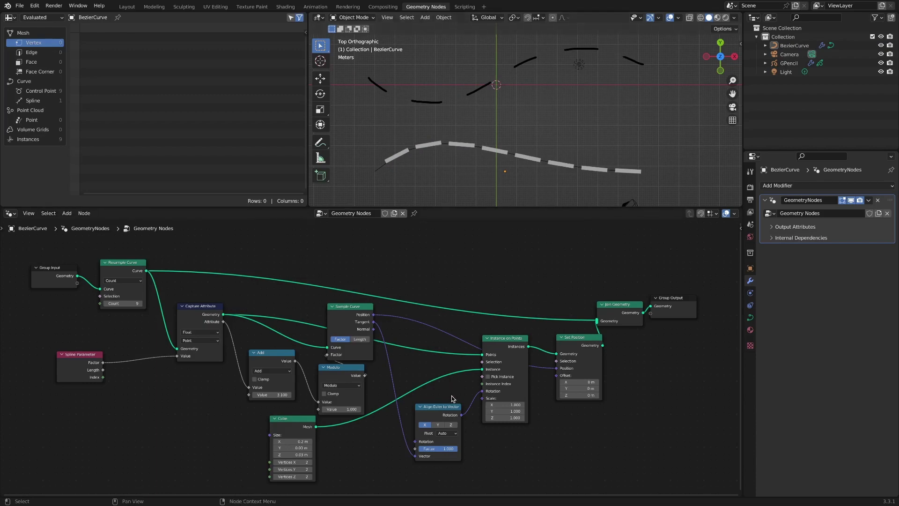
Add an Index node to the node tree and place it below the Spline Parameter node
key("shift+a")
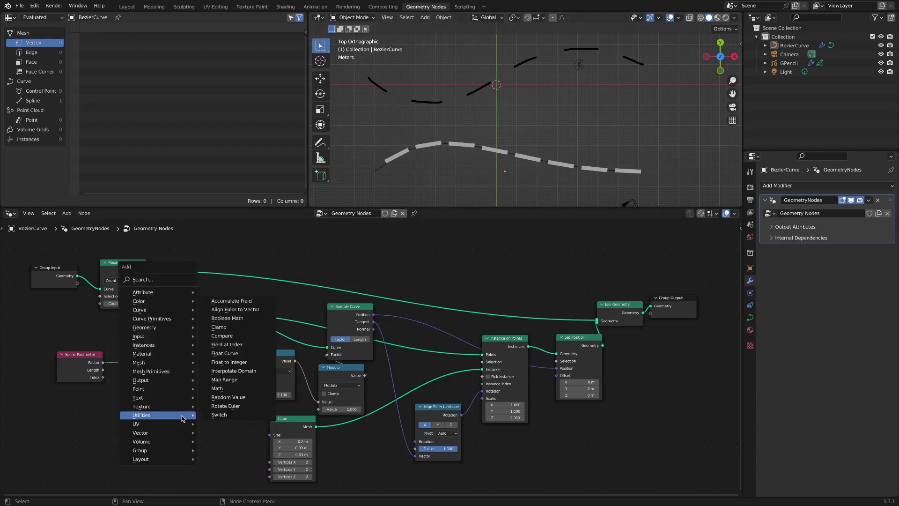
mouse_move(185, 337)
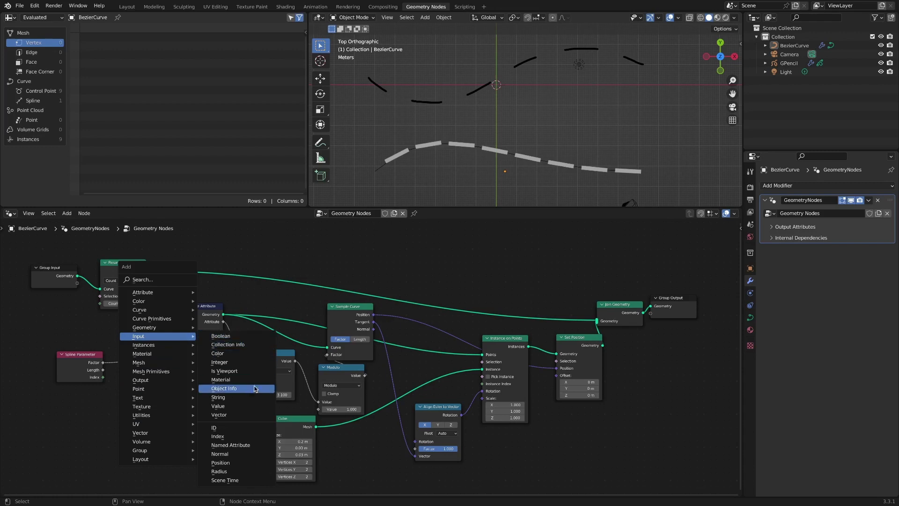
left_click(267, 436)
left_click(114, 409)
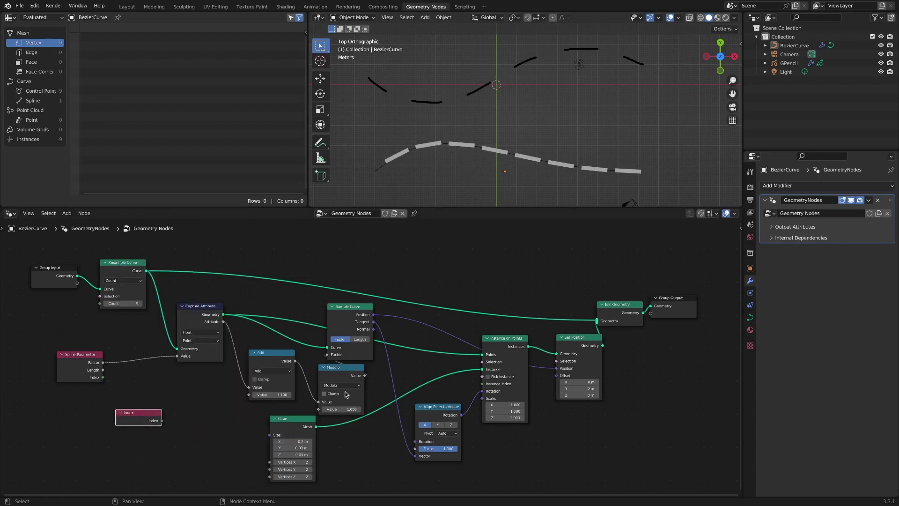
left_click(349, 374)
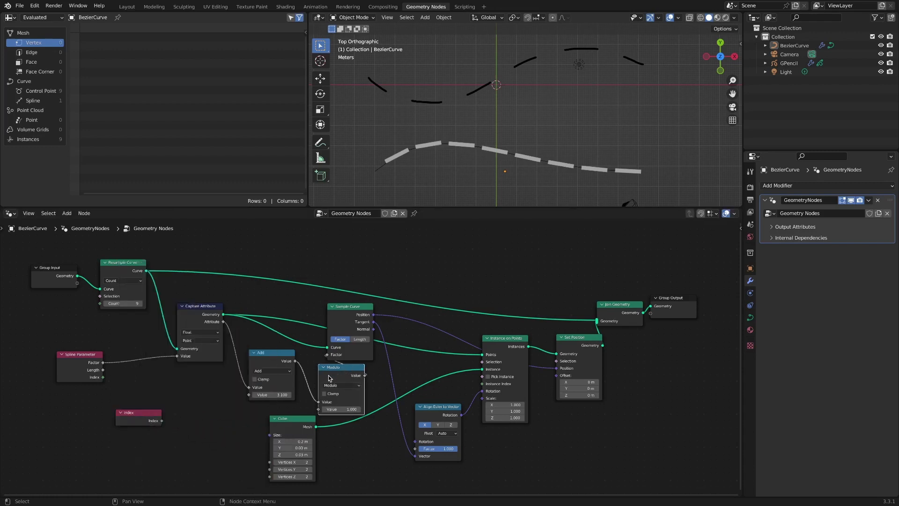
left_click_drag(140, 413, 114, 415)
Duplicate the Modulo node, place the copy beside the Index node, and connect Index to its first Value input
left_click(347, 370)
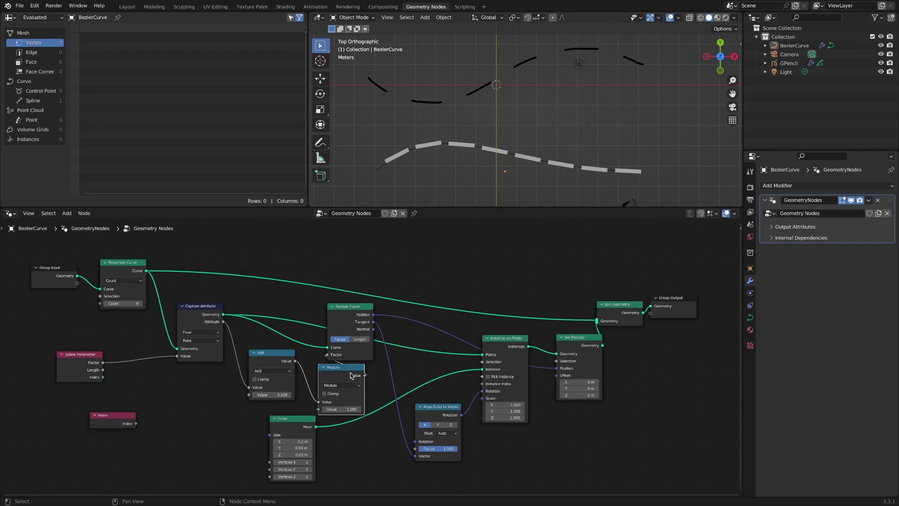
key("shift+d")
left_click(211, 419)
left_click(133, 425)
left_click_drag(134, 424, 184, 445)
Connect the copied Modulo node's output to Instance on Points' Selection and set its second value to 2
left_click_drag(224, 418, 483, 363)
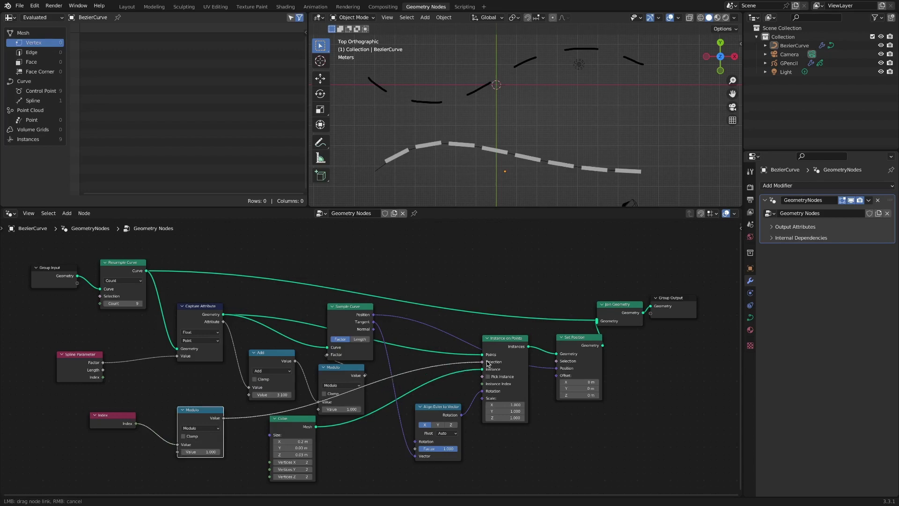
left_click(212, 452)
type("2")
key("Return")
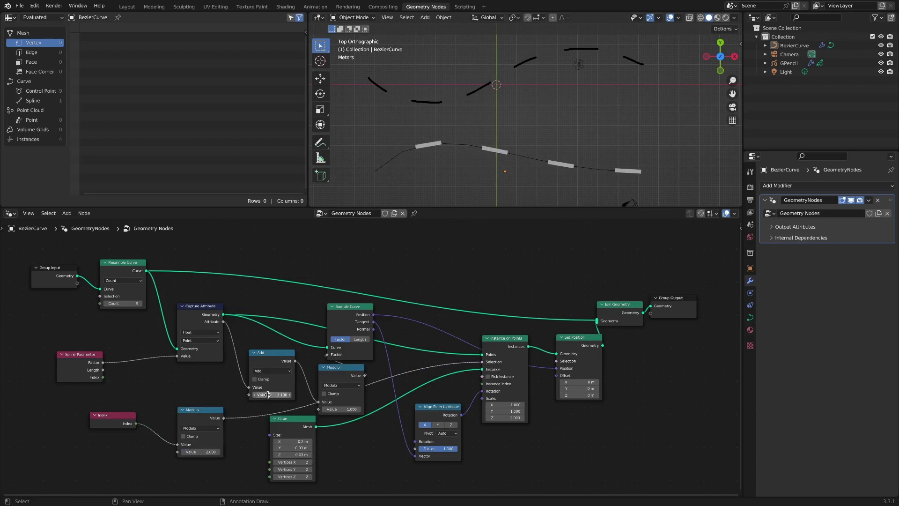
Slide the dashes by setting the Add value to 3.9, and try another value in the Index-driven Modulo before restoring 2
mouse_move(270, 395)
left_mouse_down()
mouse_move(293, 394)
mouse_move(263, 395)
left_mouse_up()
left_click(202, 452)
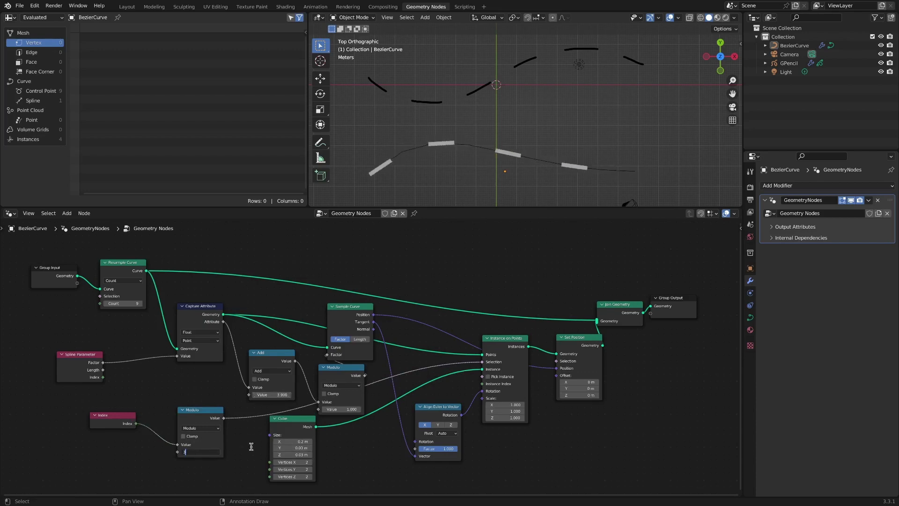
key("Return")
left_click(209, 451)
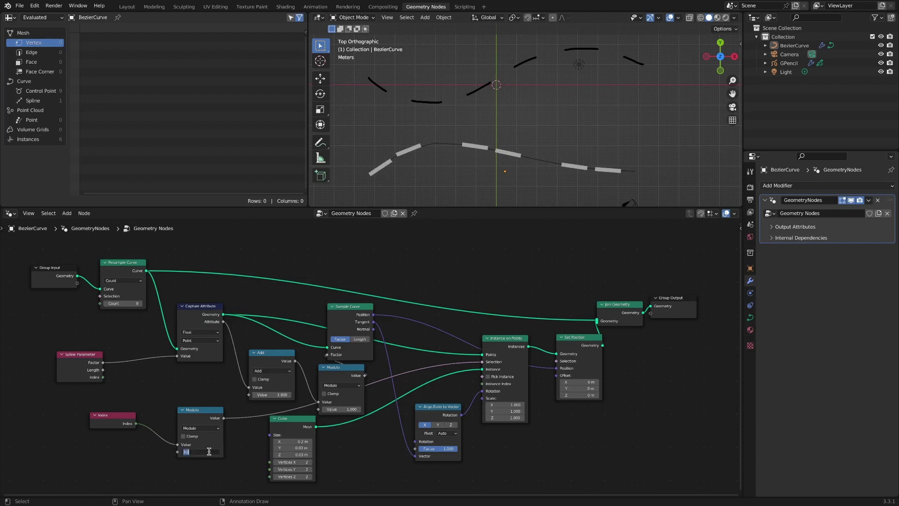
key("Return")
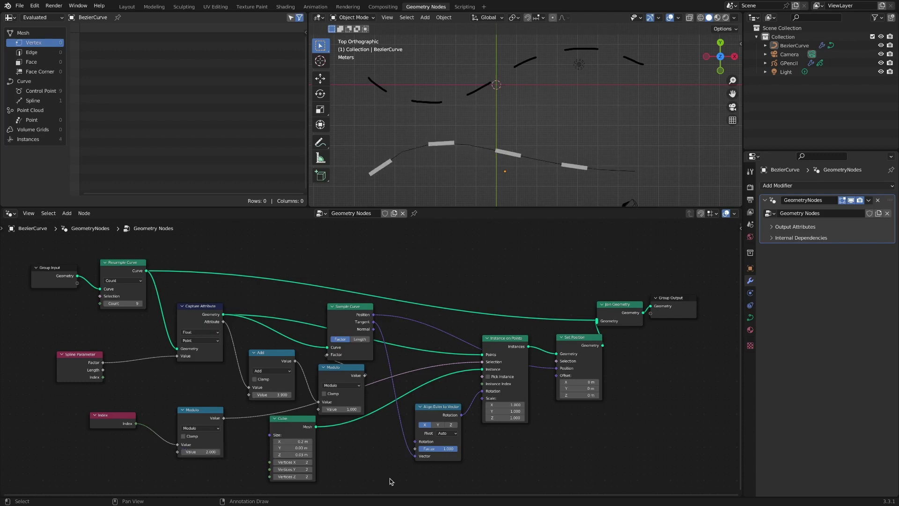
Spread out the Sample Curve, Instance on Points, Align Euler to Vector and Factor Modulo nodes to untangle their links
left_click_drag(358, 307, 353, 302)
left_click_drag(517, 338, 523, 311)
left_click_drag(448, 408, 478, 427)
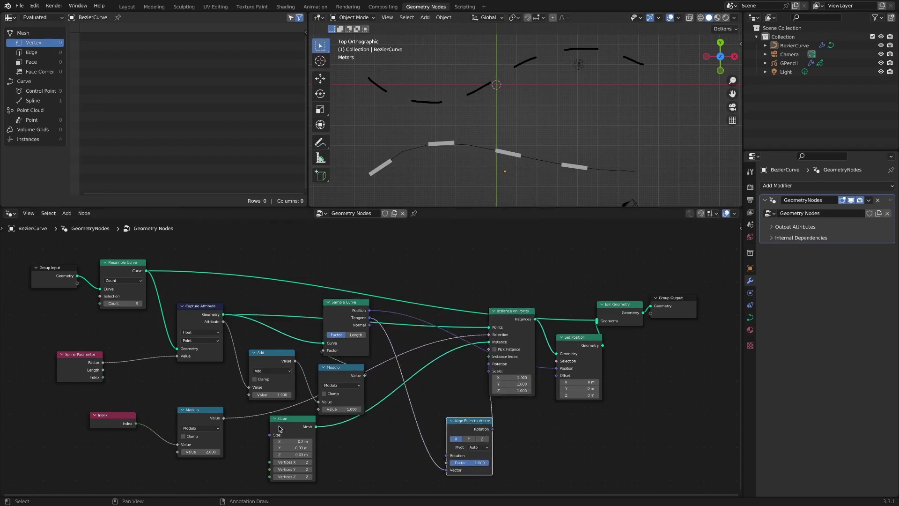
left_click_drag(345, 373, 348, 388)
Rearrange the Group Input, Resample Curve, Spline Parameter, Capture Attribute, Add and Index-driven Modulo nodes into a more open layout
left_click_drag(267, 355, 253, 341)
left_click_drag(91, 356, 59, 355)
left_click_drag(211, 309, 186, 309)
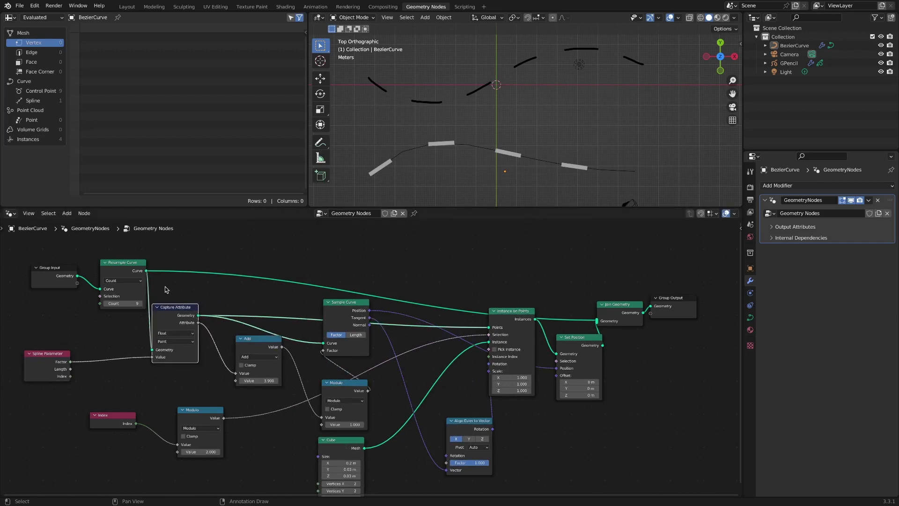
left_click_drag(51, 266, 22, 261)
left_click_drag(124, 260, 93, 259)
left_click_drag(181, 311, 168, 308)
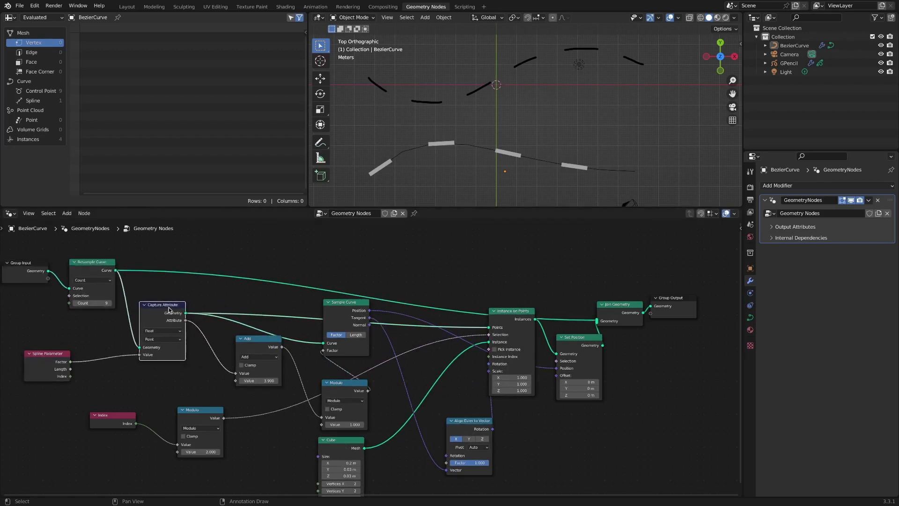
left_click_drag(252, 348, 232, 350)
left_click_drag(203, 413, 204, 415)
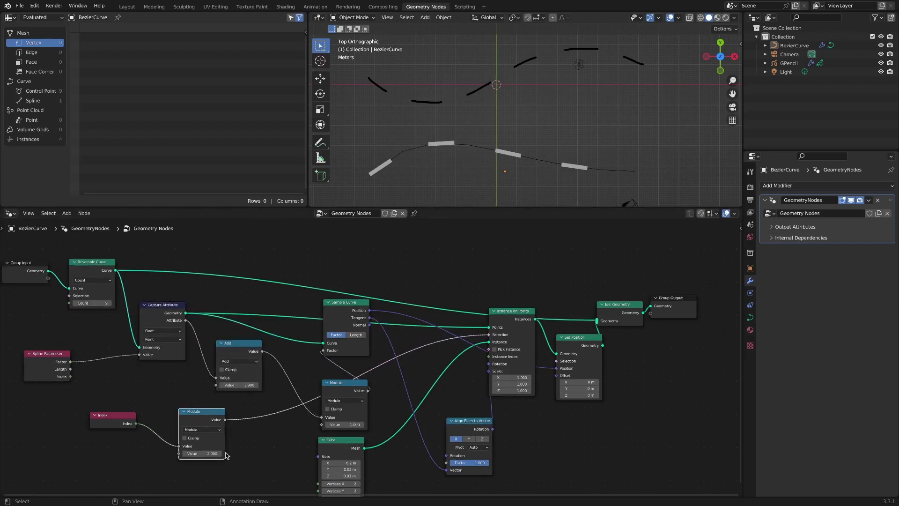
Check the grease pencil stroke's modifier, reselect the Bezier curve, and try changes to the Index-driven Modulo and Add values, undoing them
left_click(485, 89)
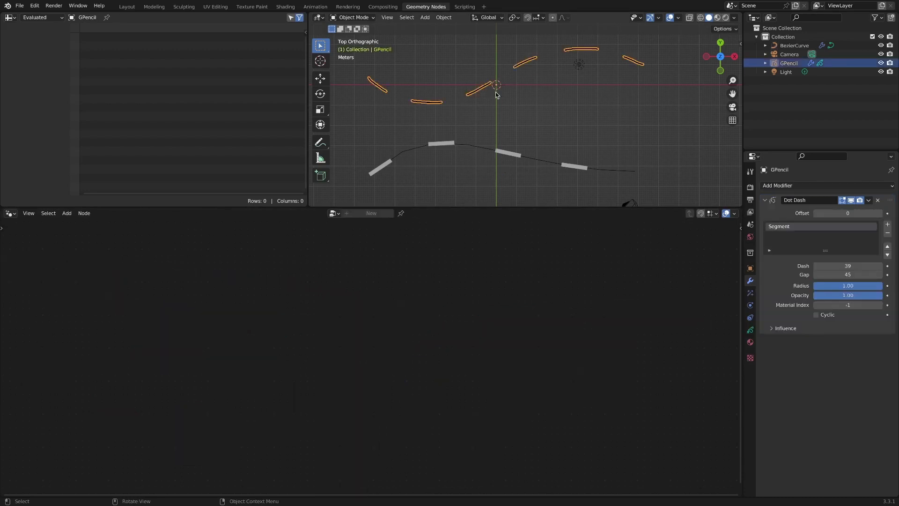
left_click(511, 156)
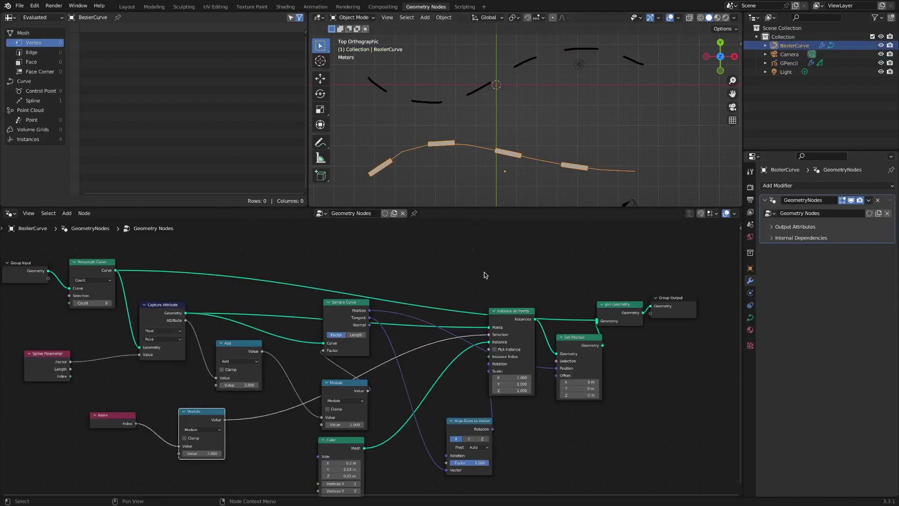
mouse_move(206, 454)
left_mouse_down()
mouse_move(195, 454)
mouse_move(205, 454)
left_mouse_up()
key("ctrl+z")
left_click(287, 462)
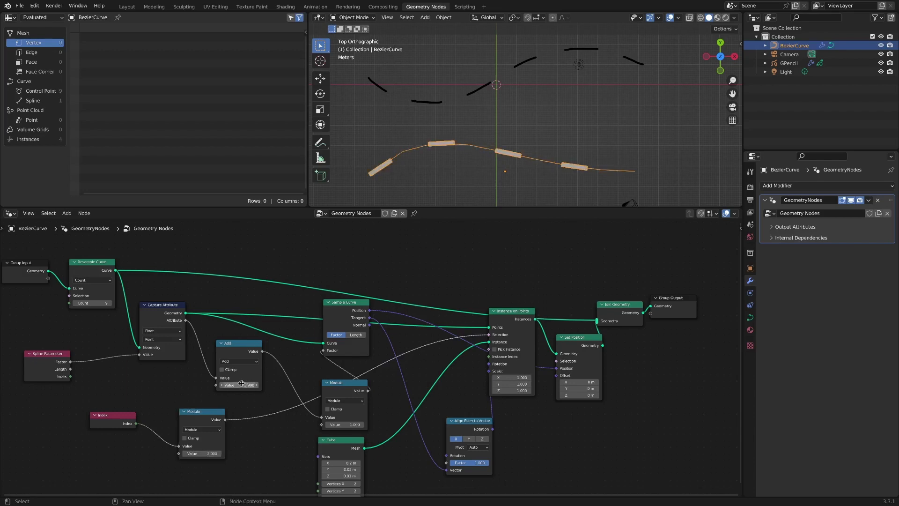
left_click_drag(240, 384, 242, 384)
key("ctrl+z")
Slide the dashes along the curve with the Add node's value and select the grease pencil stroke to compare its Dot Dash modifier
left_click(473, 184)
middle_click_drag(476, 283, 507, 263)
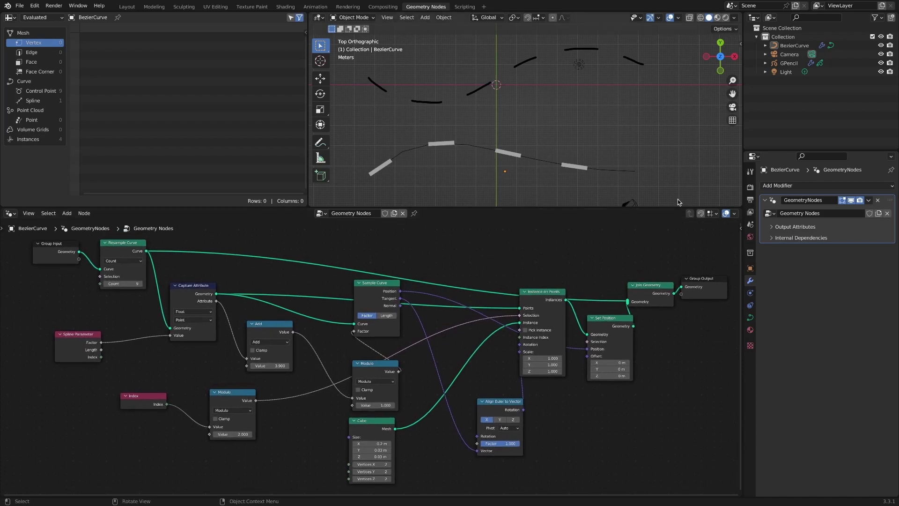
left_click_drag(277, 366, 282, 366)
left_click(479, 89)
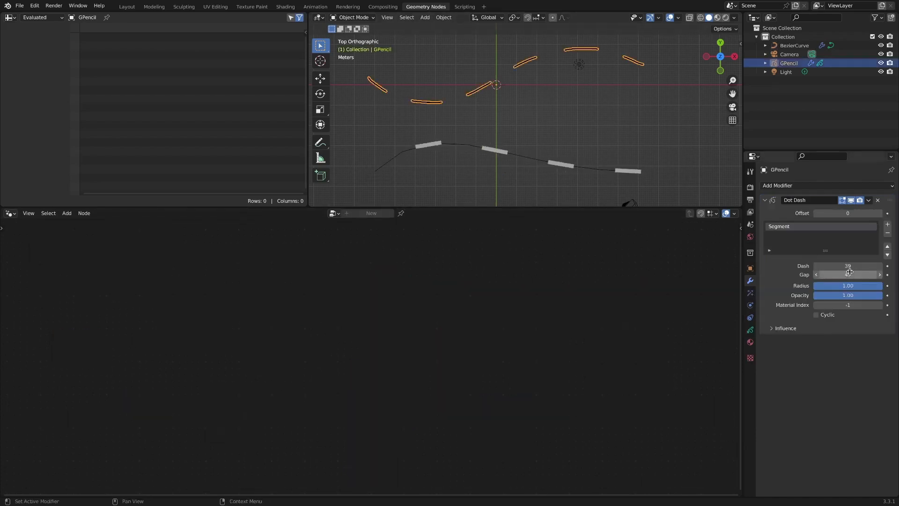